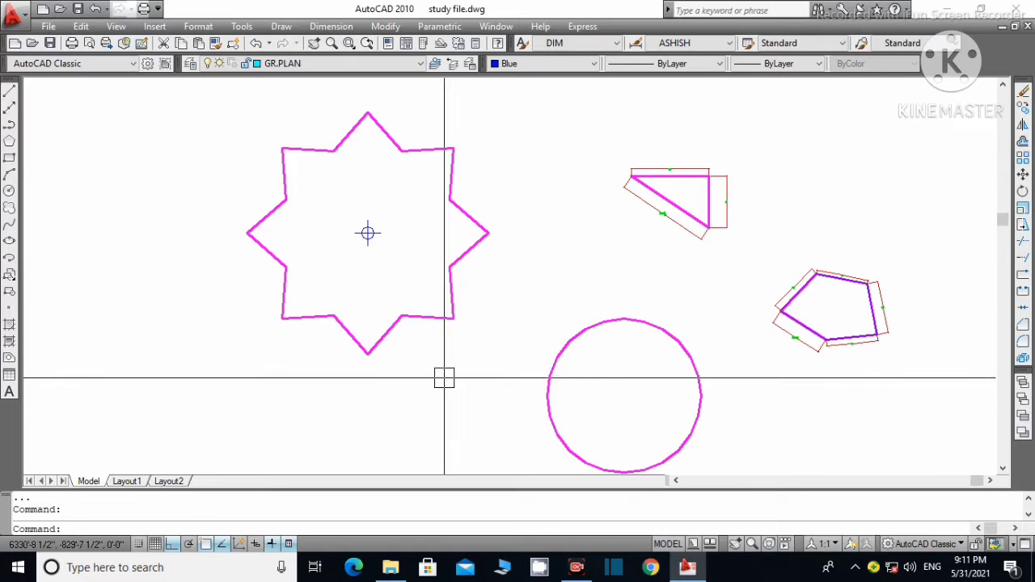
Start an area measurement (alias A) at the star's bottom tip and pick the right-side vertices.
scroll(437, 377, down, 2)
scroll(388, 289, up, 3)
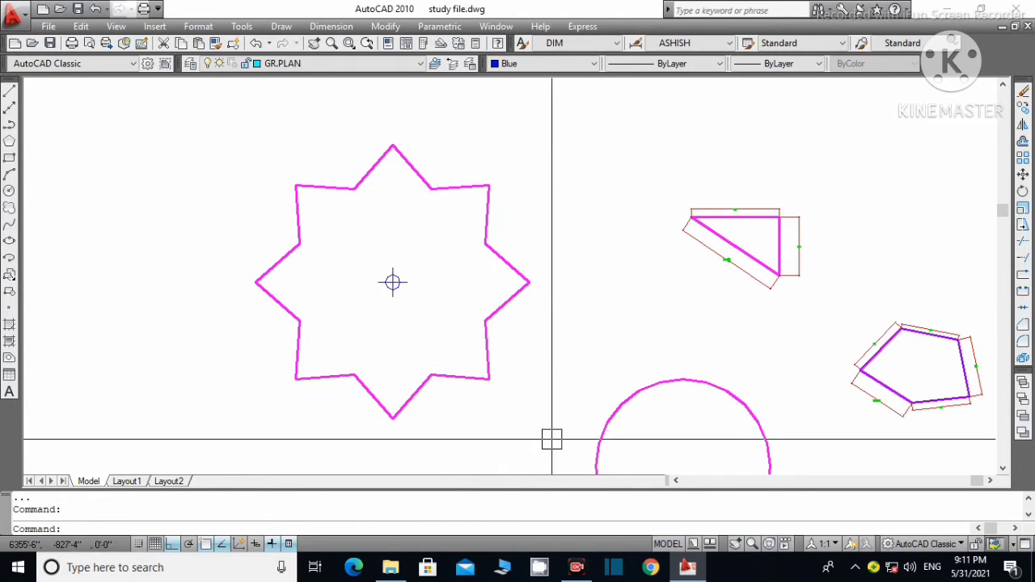
mouse_move(391, 401)
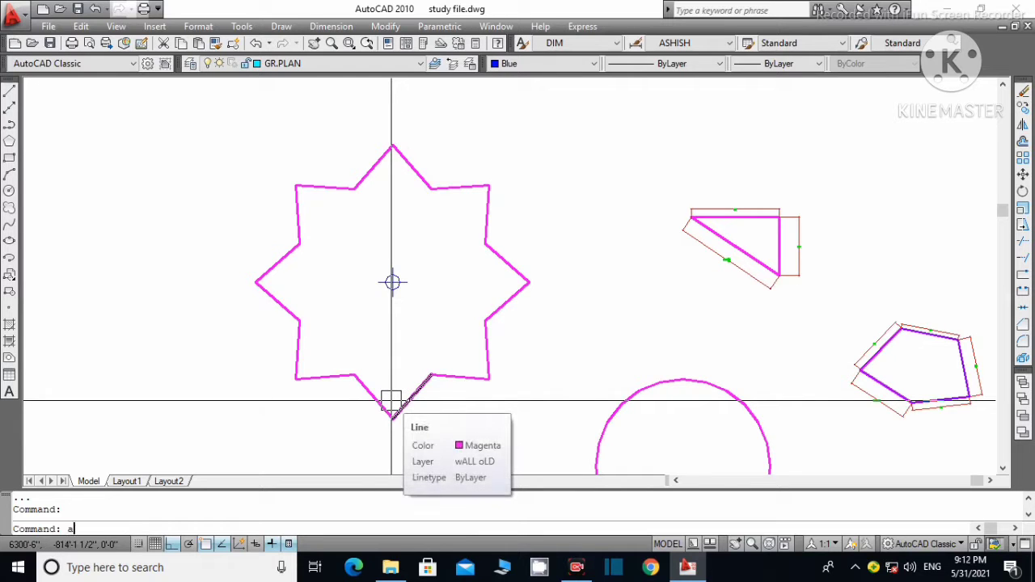
text(a)
key(Return)
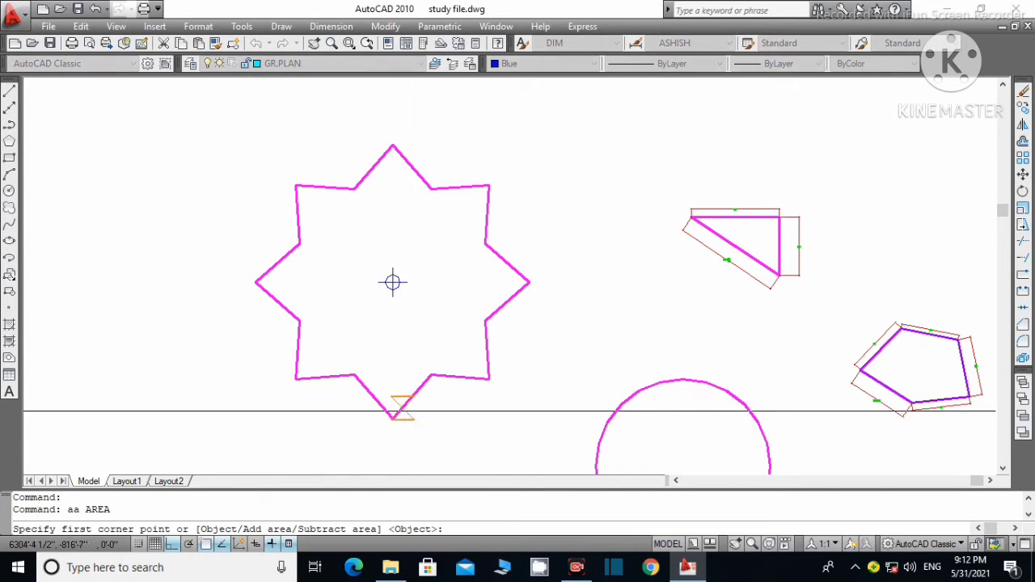
click(392, 416)
scroll(429, 368, up, 3)
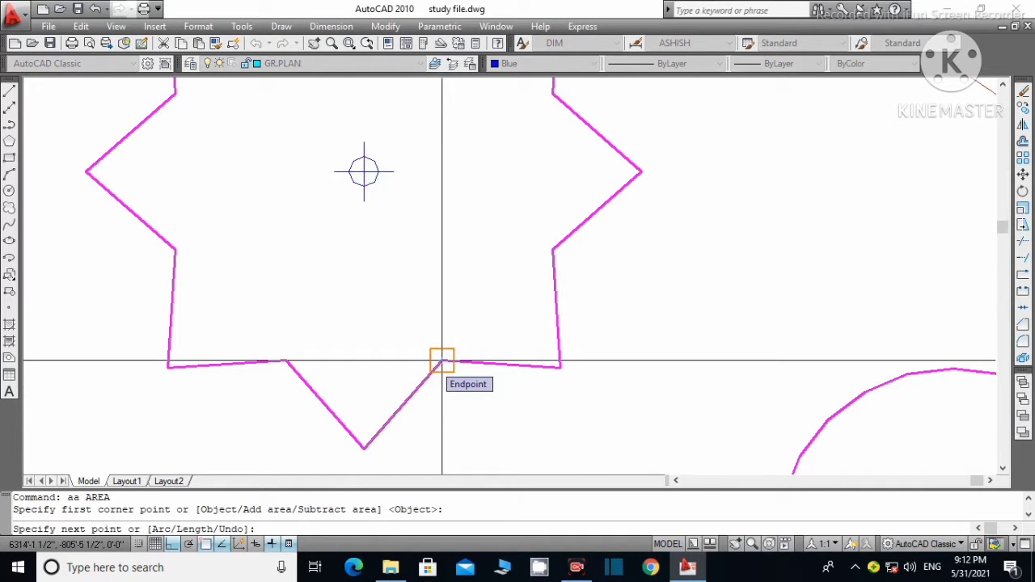
click(441, 361)
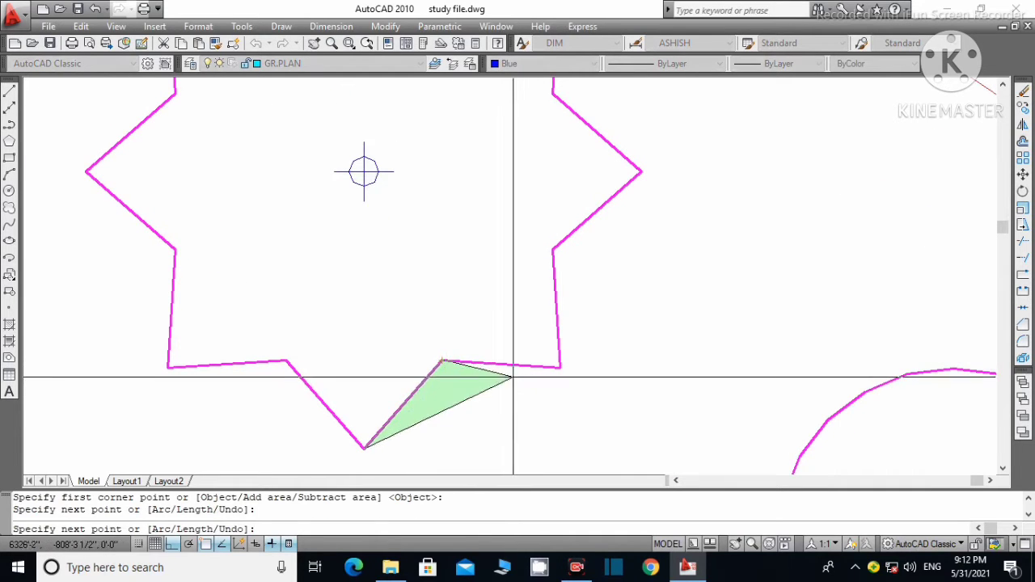
click(559, 368)
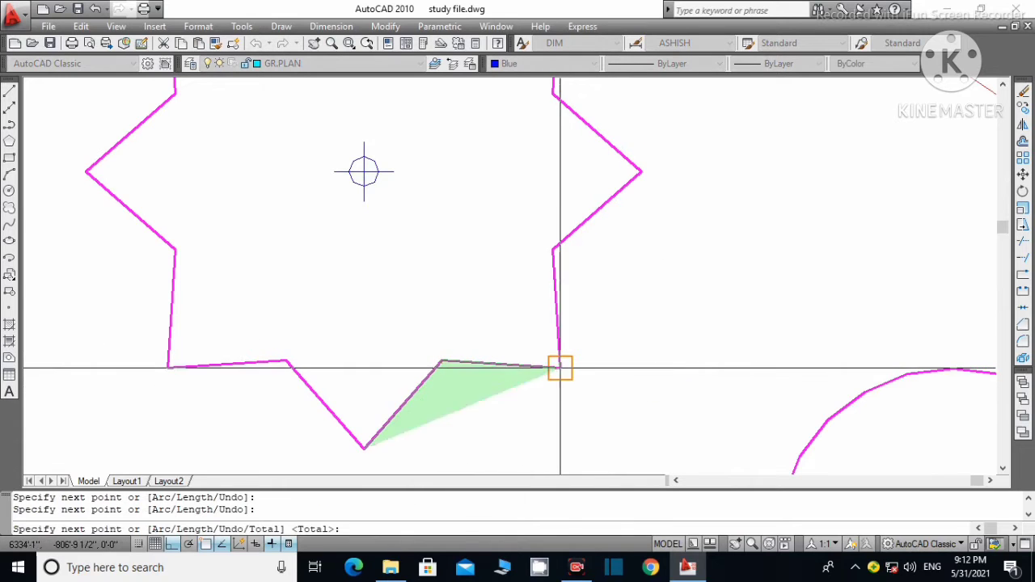
click(554, 249)
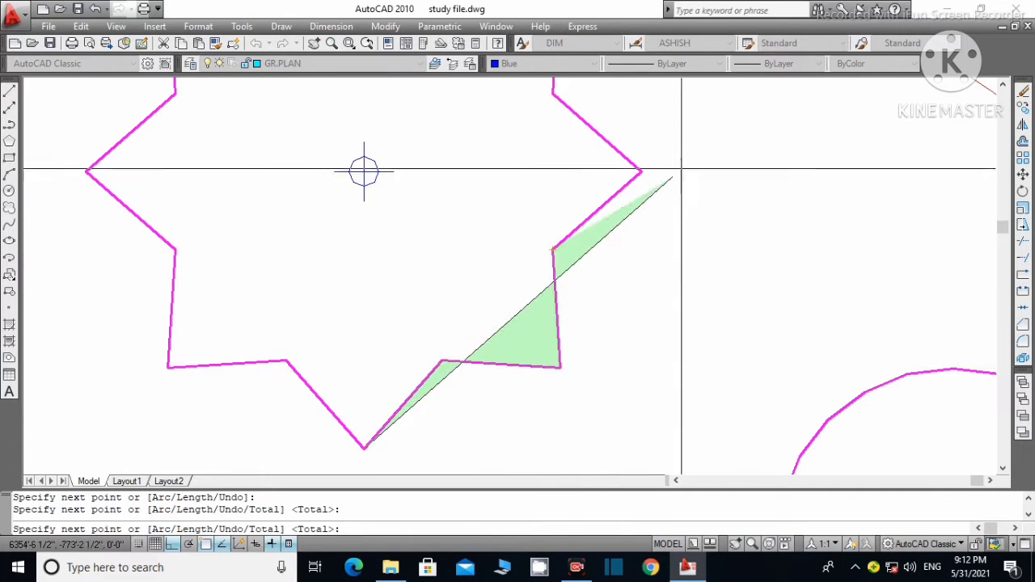
click(640, 172)
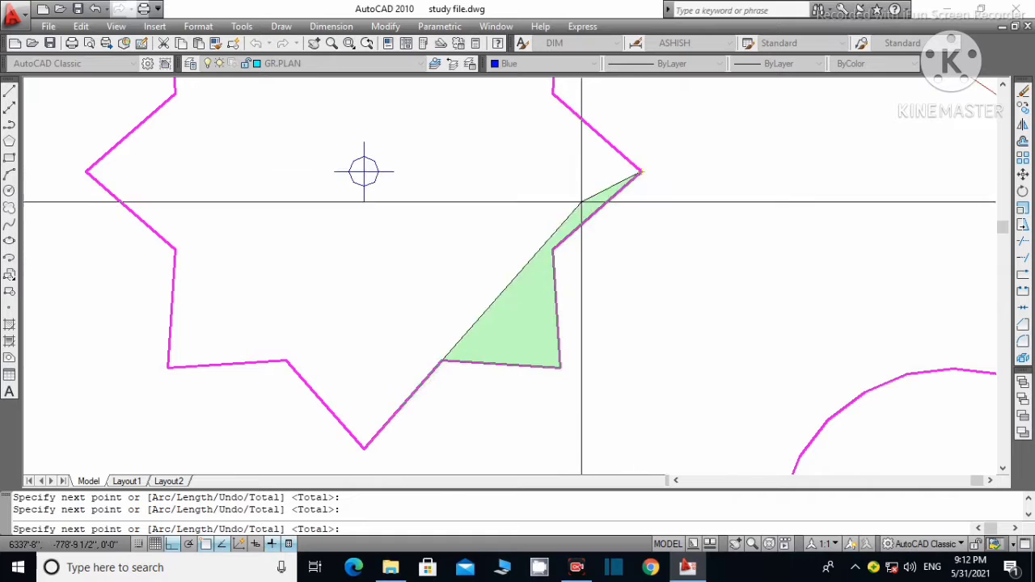
scroll(571, 201, down, 5)
scroll(558, 182, up, 5)
scroll(542, 178, down, 5)
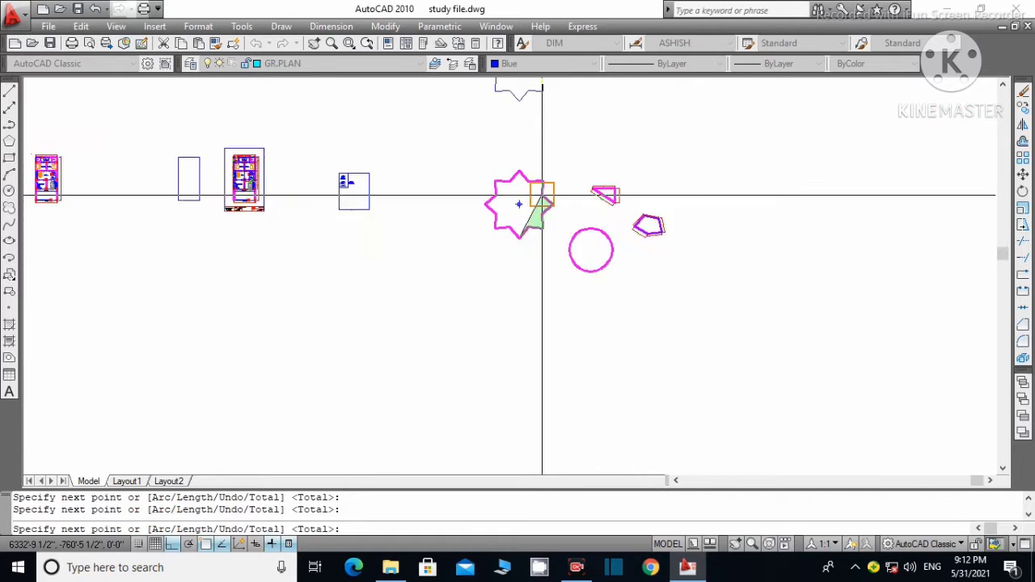
scroll(538, 162, up, 4)
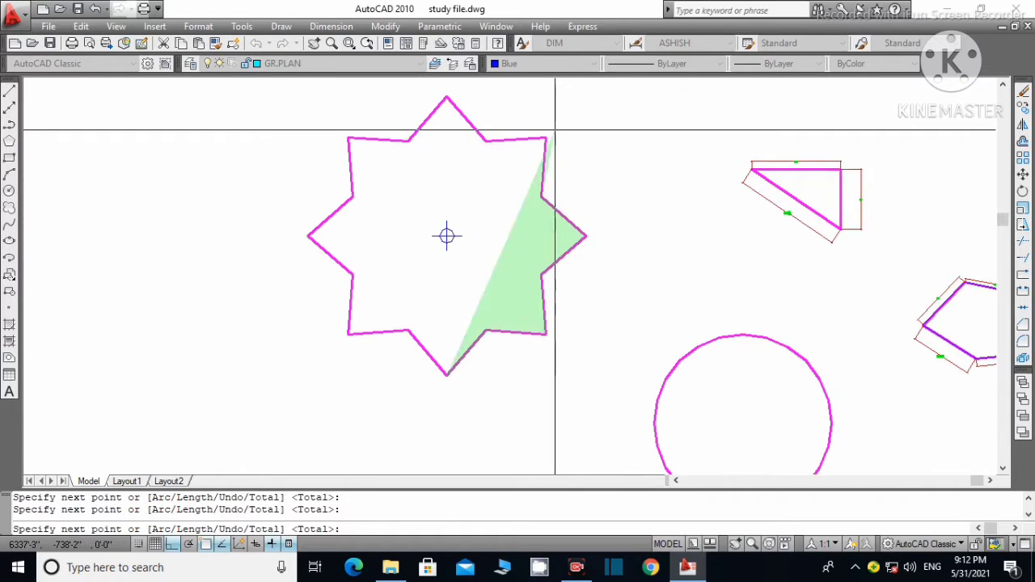
Pick the star's remaining top and left vertices to get 4938.750 sq ft and perimeter 320'-0".
click(546, 139)
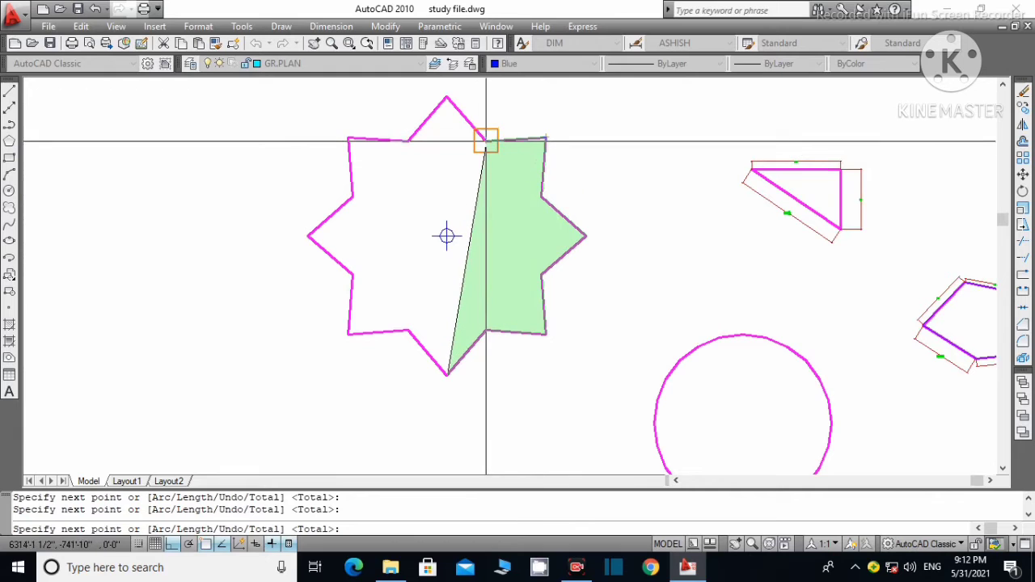
click(486, 140)
click(447, 98)
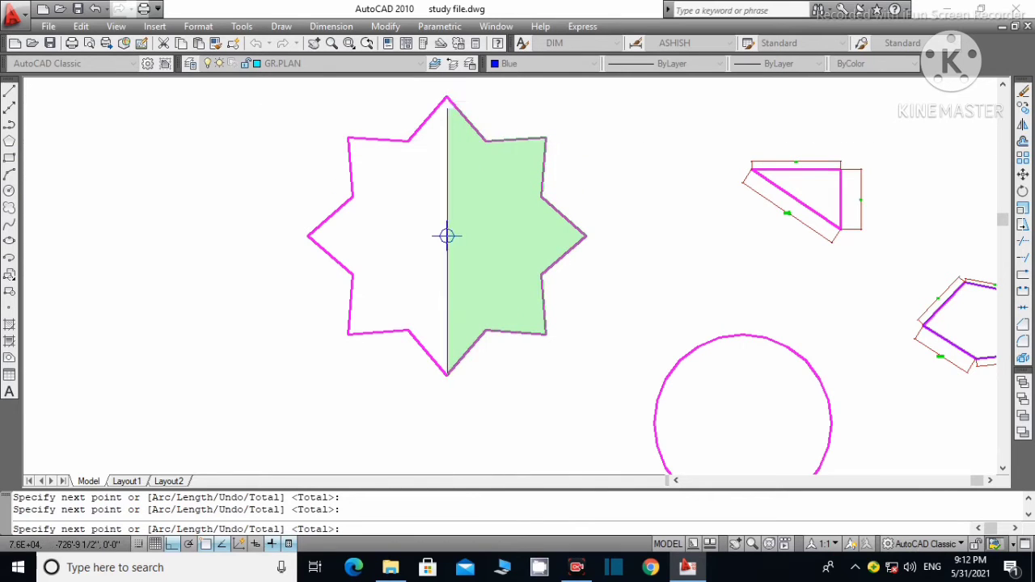
click(408, 139)
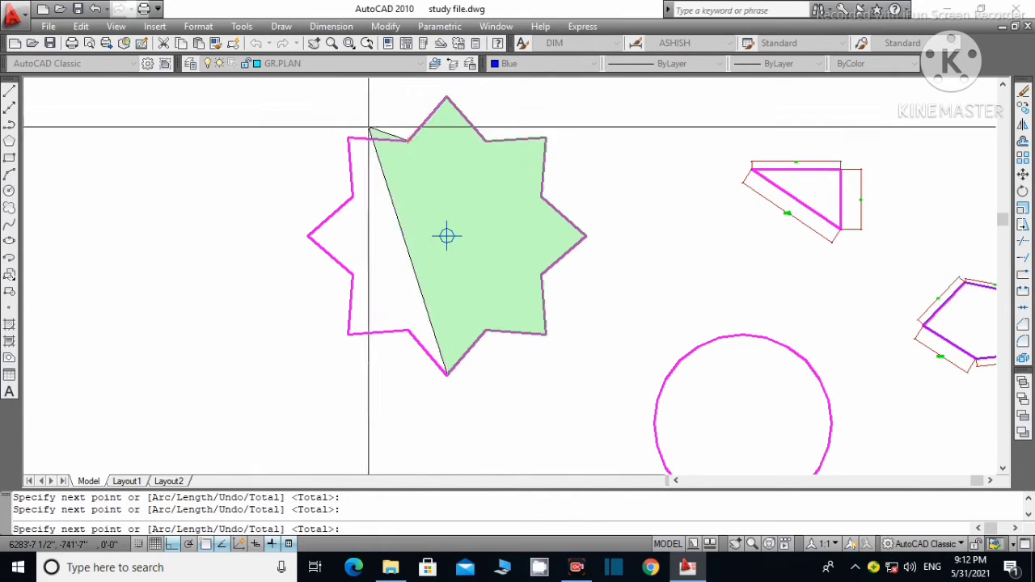
click(348, 139)
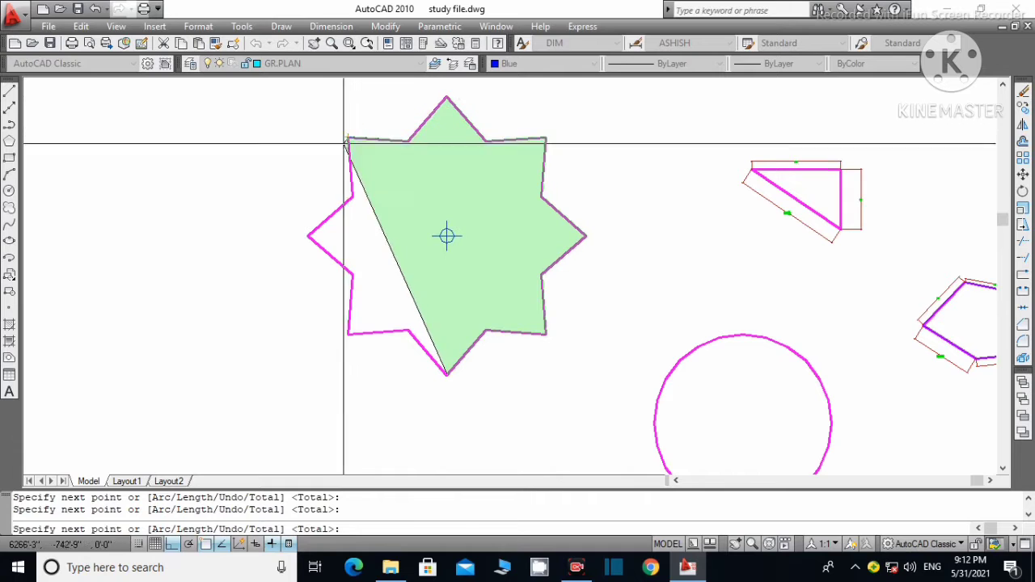
click(353, 197)
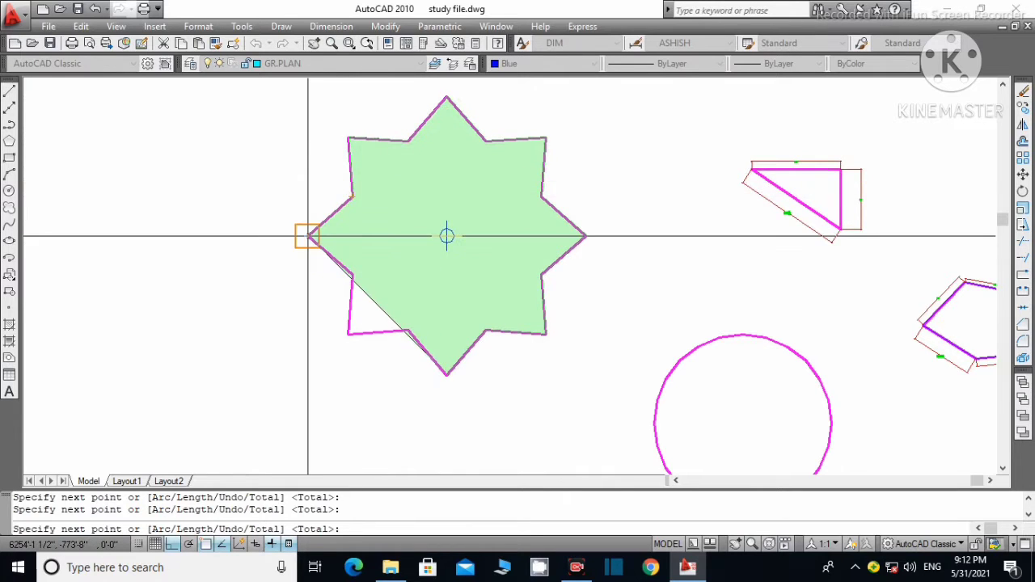
click(308, 236)
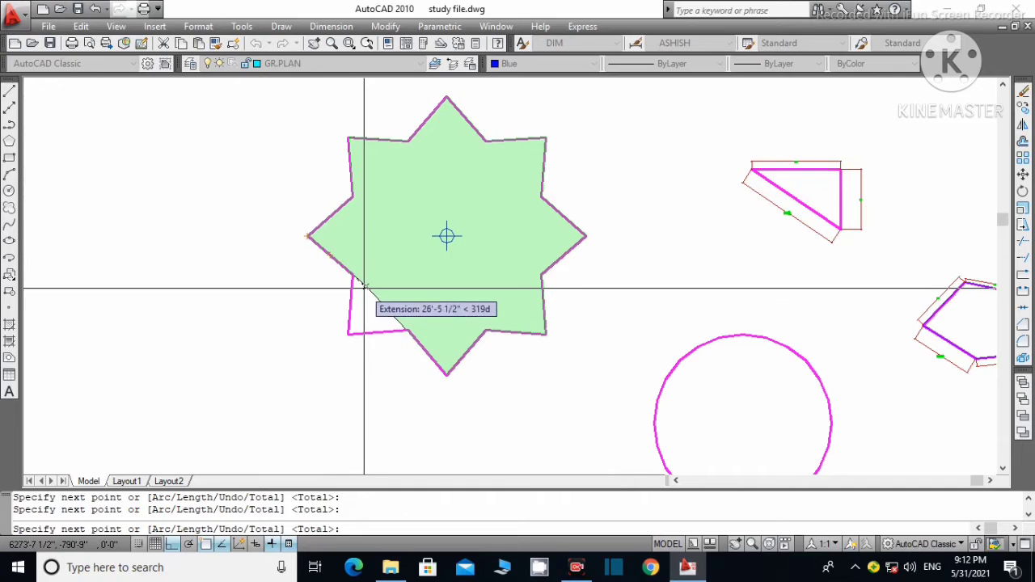
click(352, 277)
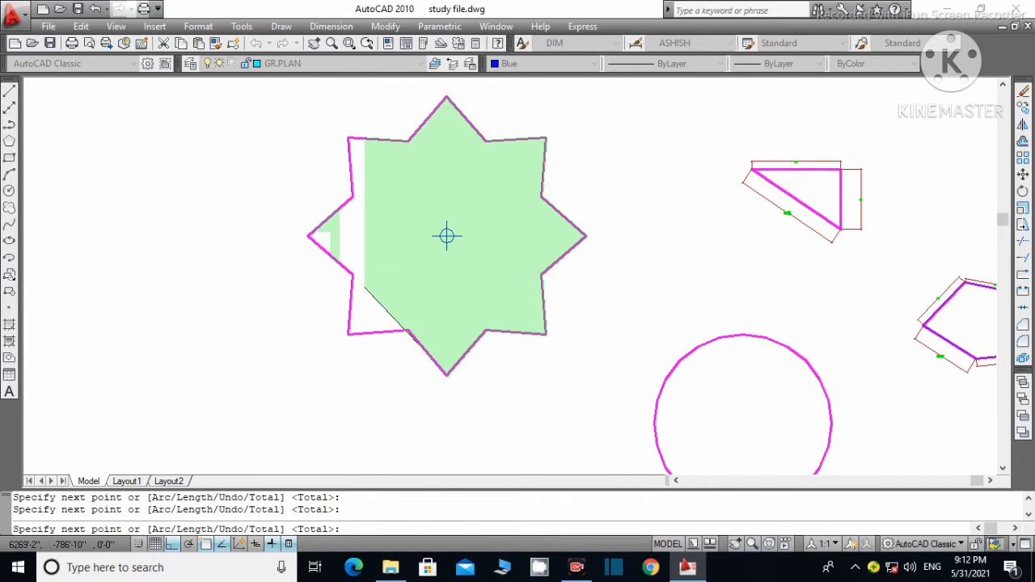
click(348, 334)
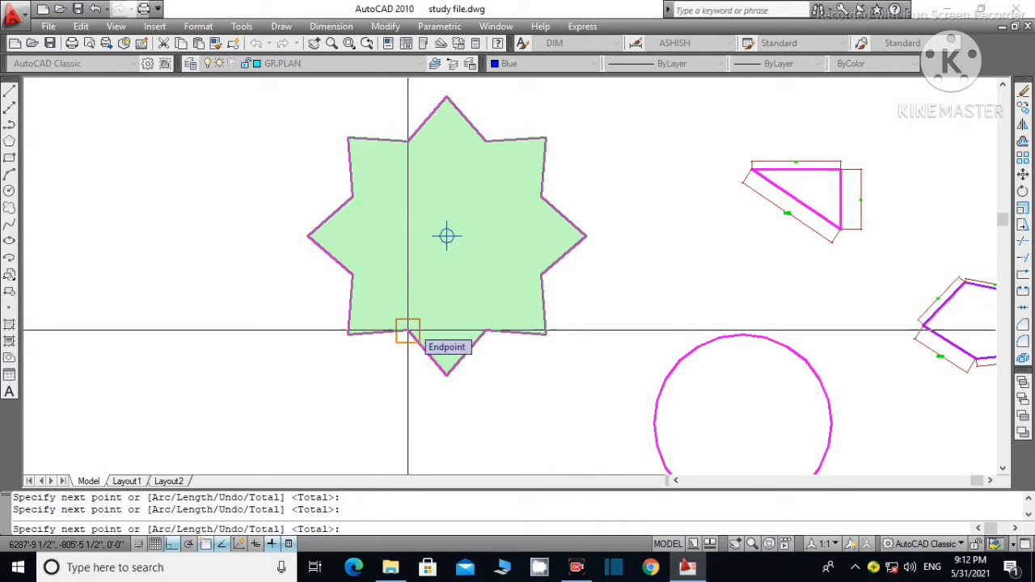
key(Return)
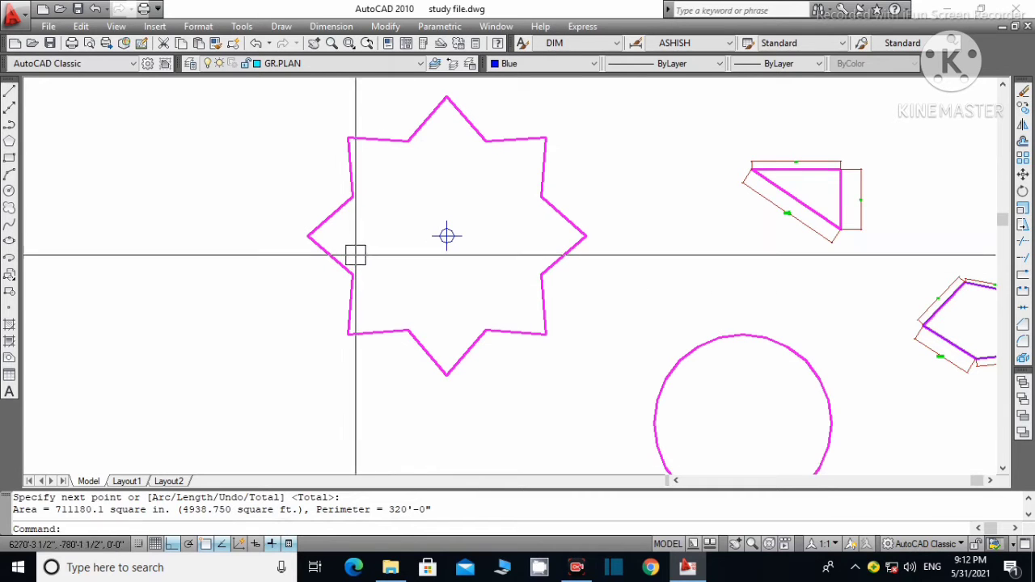
Add an aligned 20' dimension below the star's bottom edge.
click(331, 26)
click(338, 69)
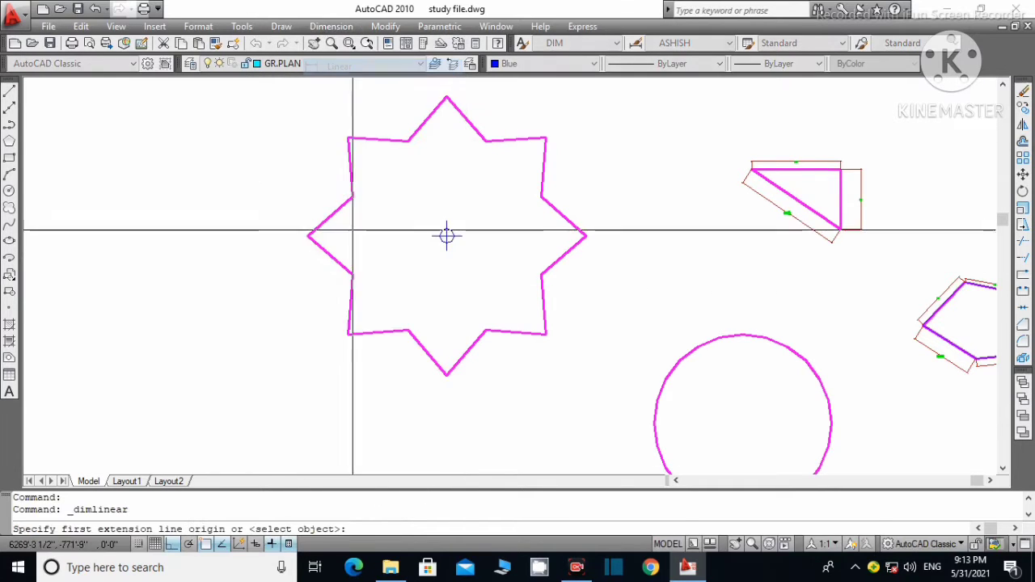
click(330, 26)
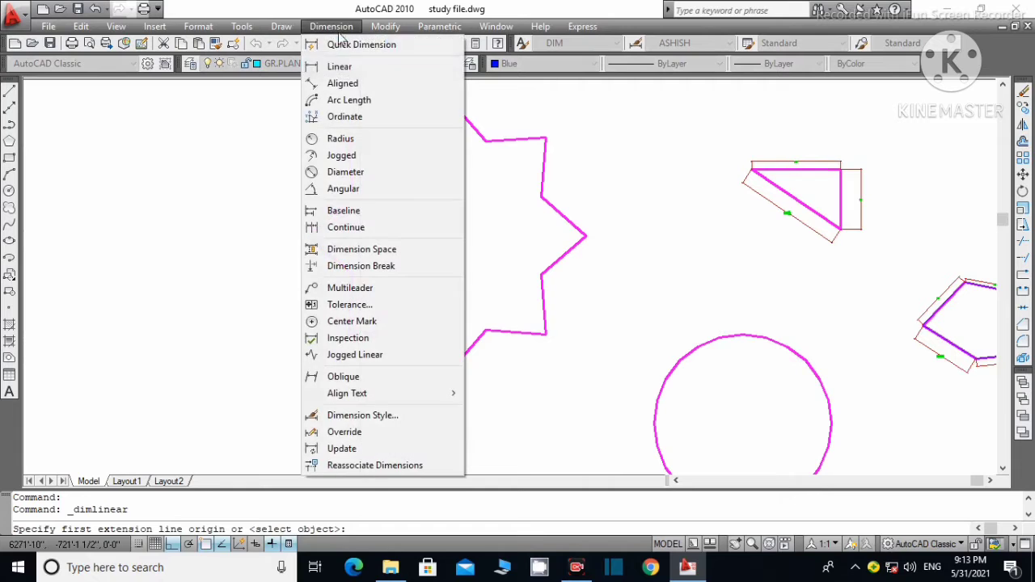
click(343, 83)
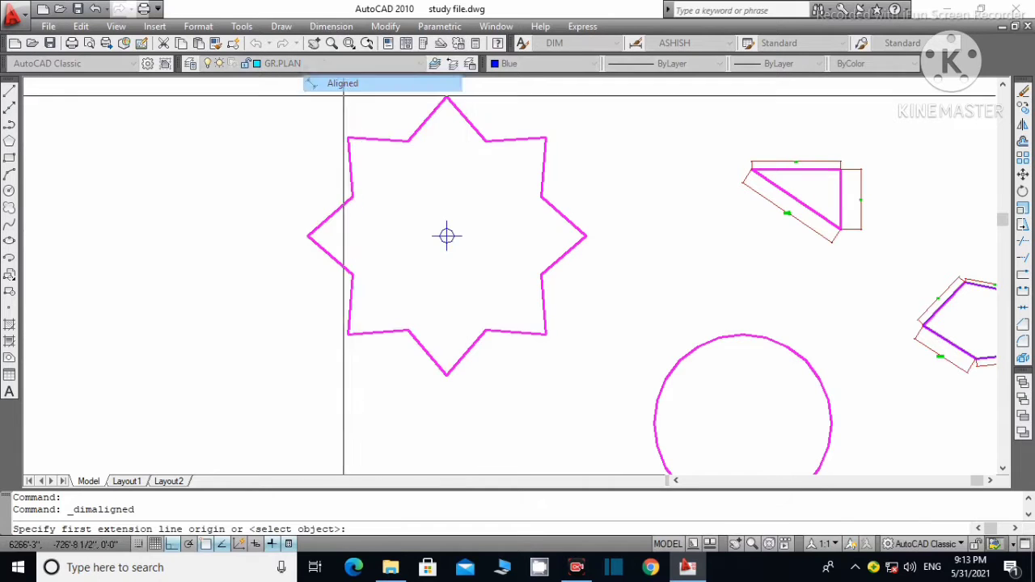
click(347, 332)
scroll(348, 332, up, 2)
scroll(348, 333, up, 2)
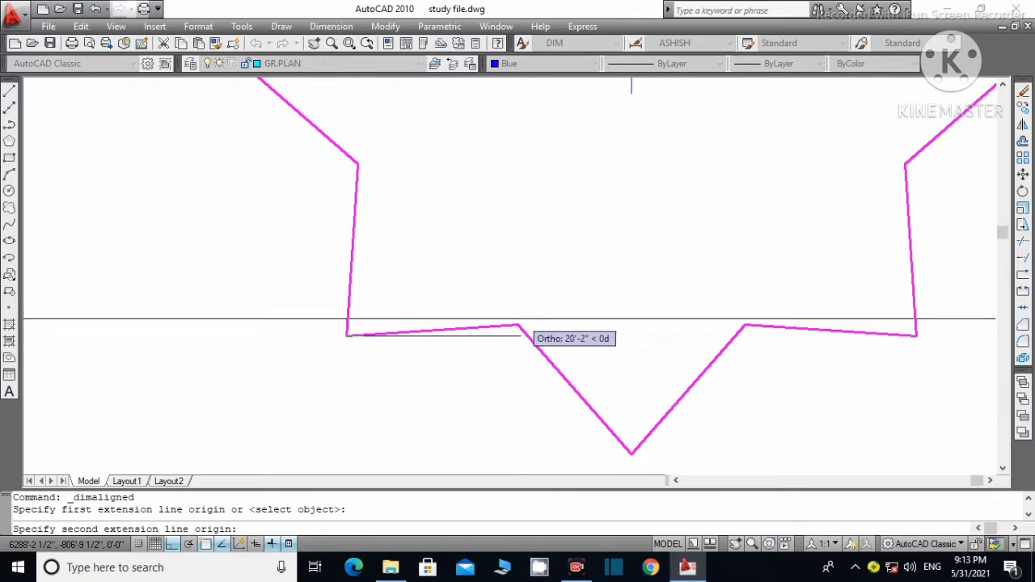
click(518, 326)
click(518, 349)
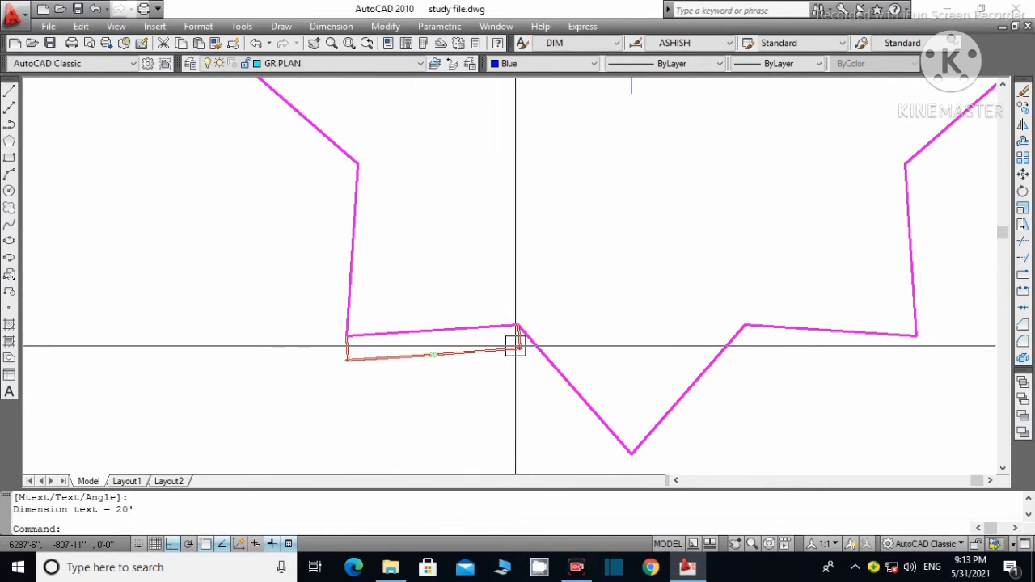
scroll(516, 347, up, 3)
scroll(340, 356, down, 4)
scroll(388, 400, up, 1)
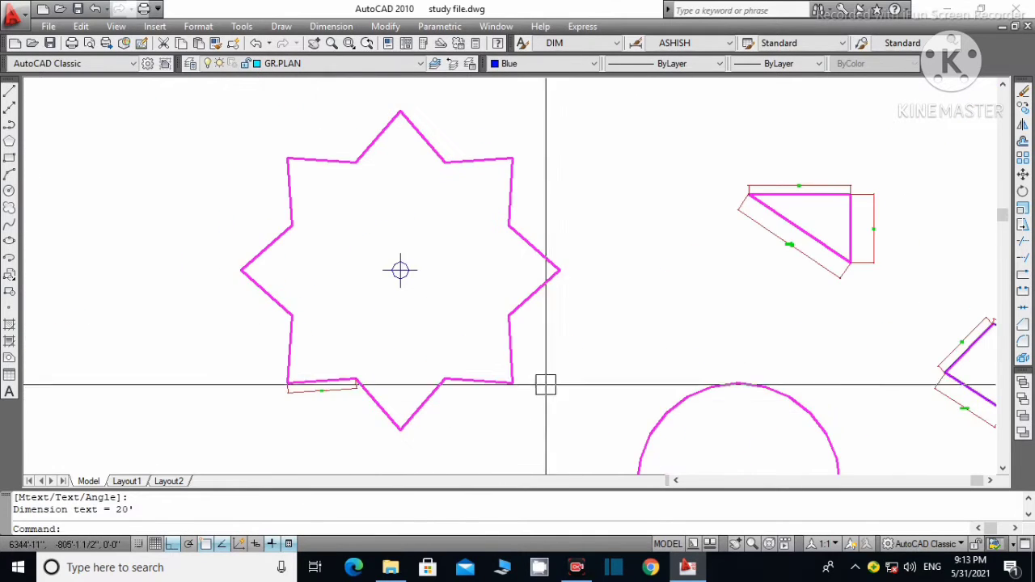
Add a second aligned 20' dimension beside the star's upper-right edge.
key(Return)
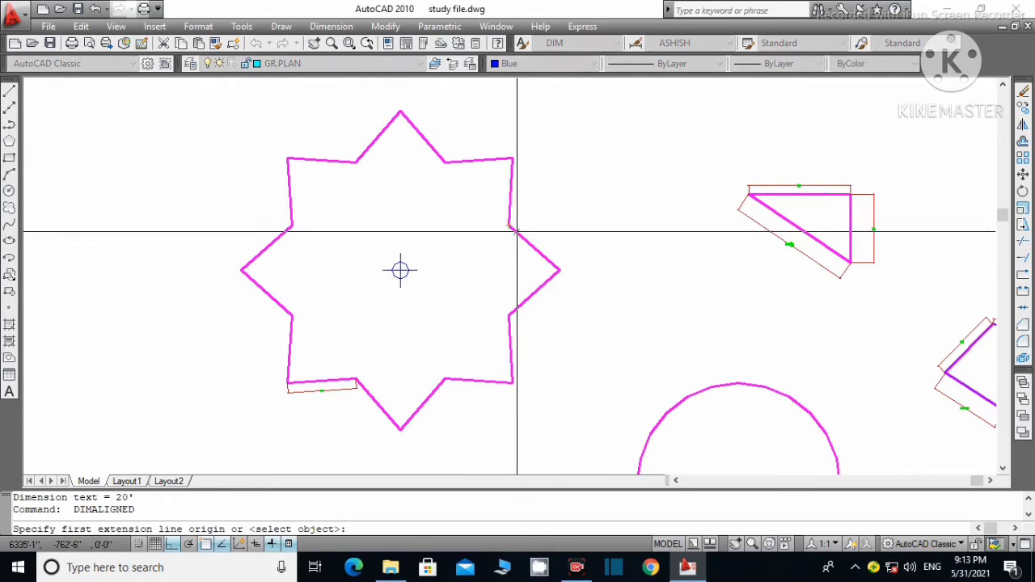
click(509, 225)
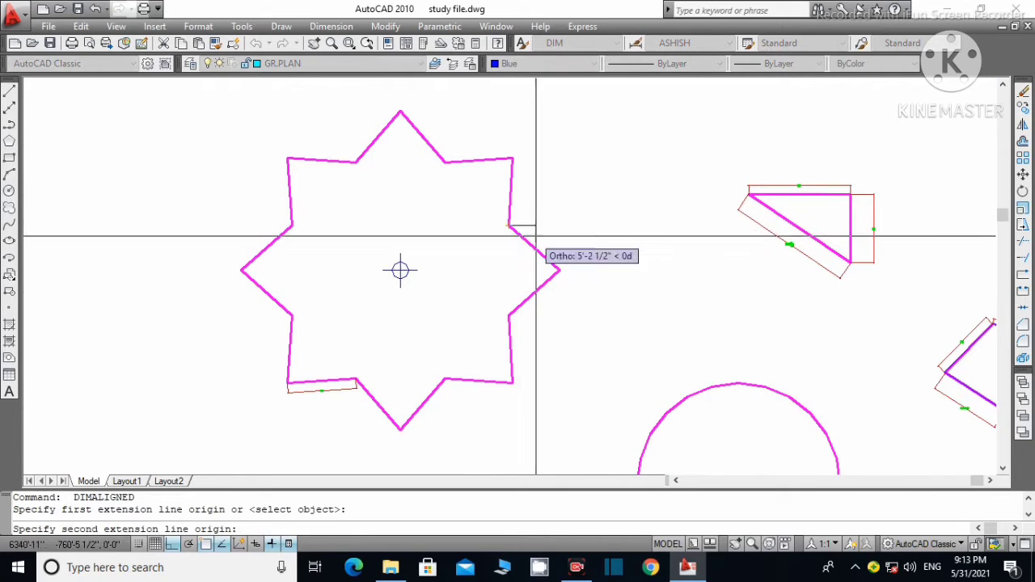
click(559, 271)
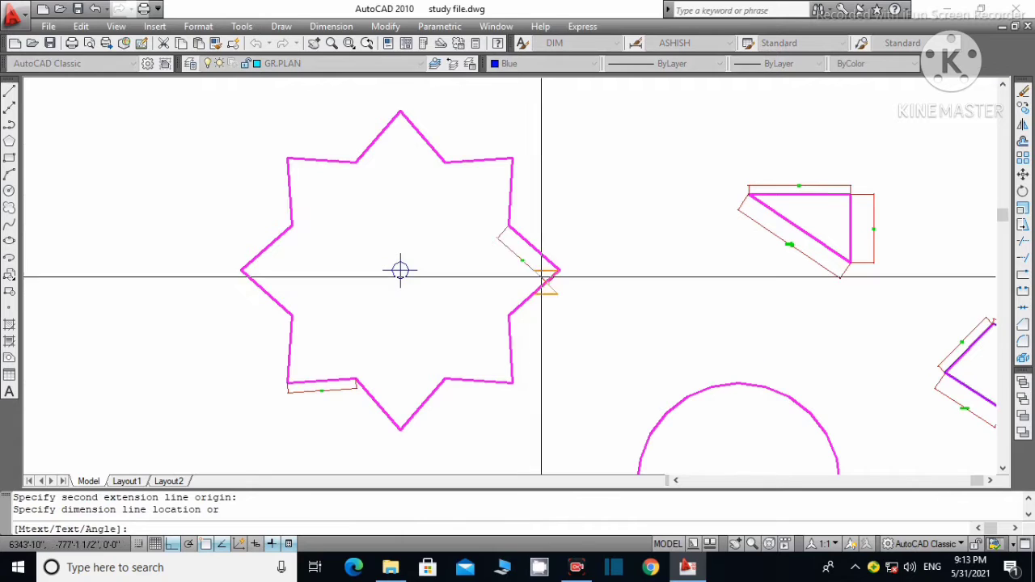
click(536, 272)
scroll(536, 274, up, 3)
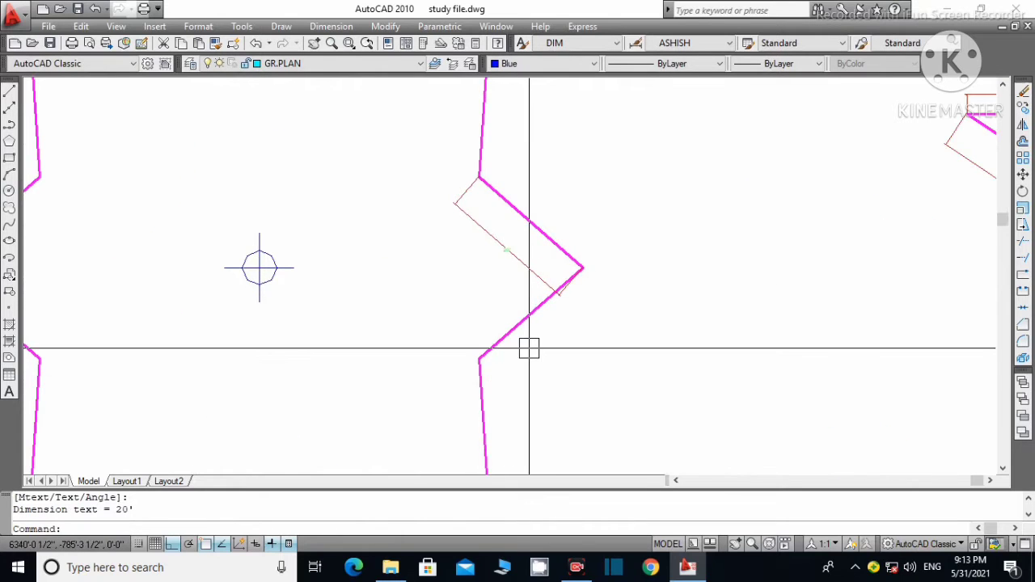
scroll(529, 350, down, 5)
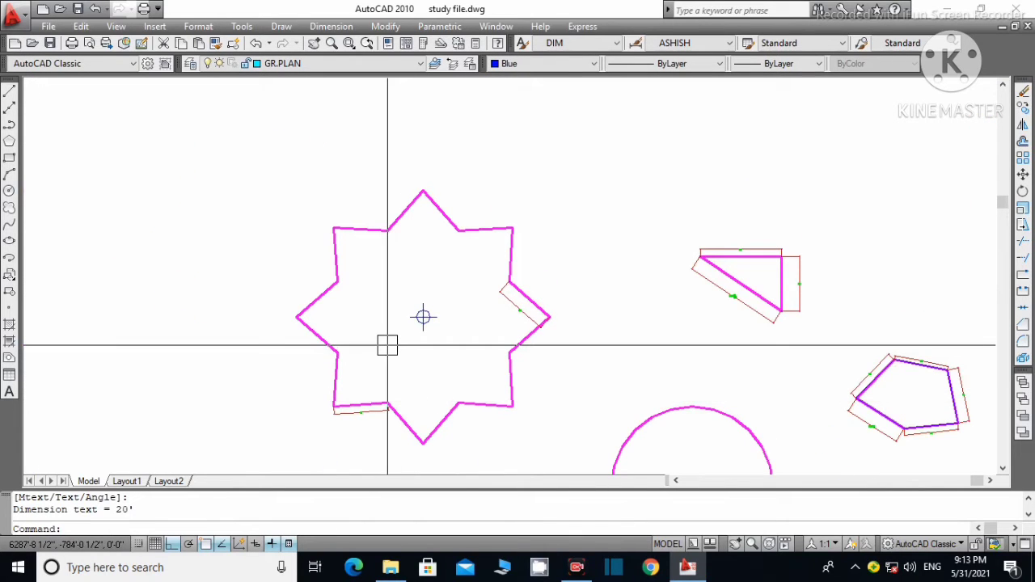
text(pl)
Start a polyline at the star's left tip and trace the upper-left vertices.
key(Return)
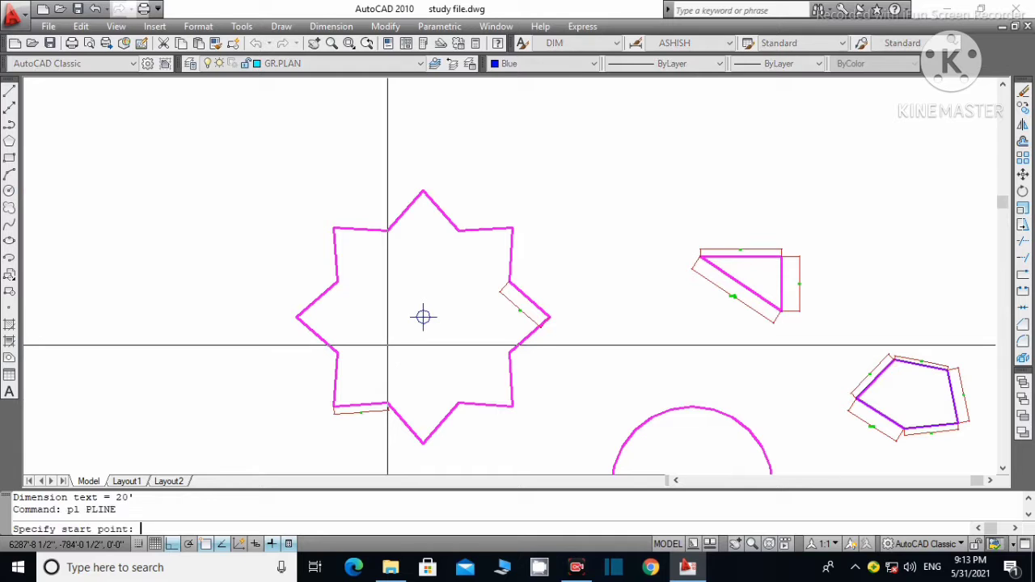
scroll(423, 316, up, 2)
scroll(453, 308, up, 3)
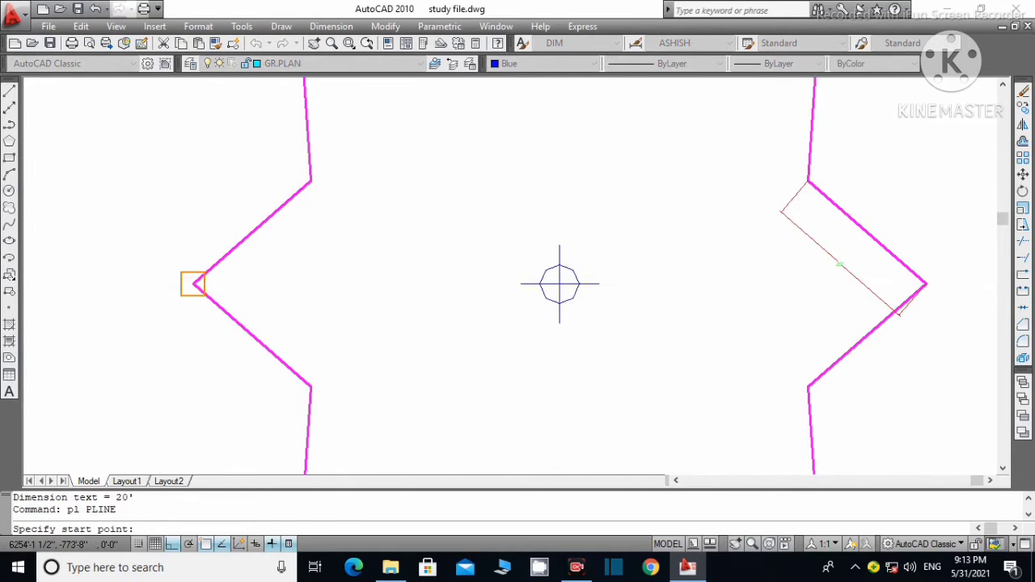
click(194, 284)
scroll(202, 290, down, 4)
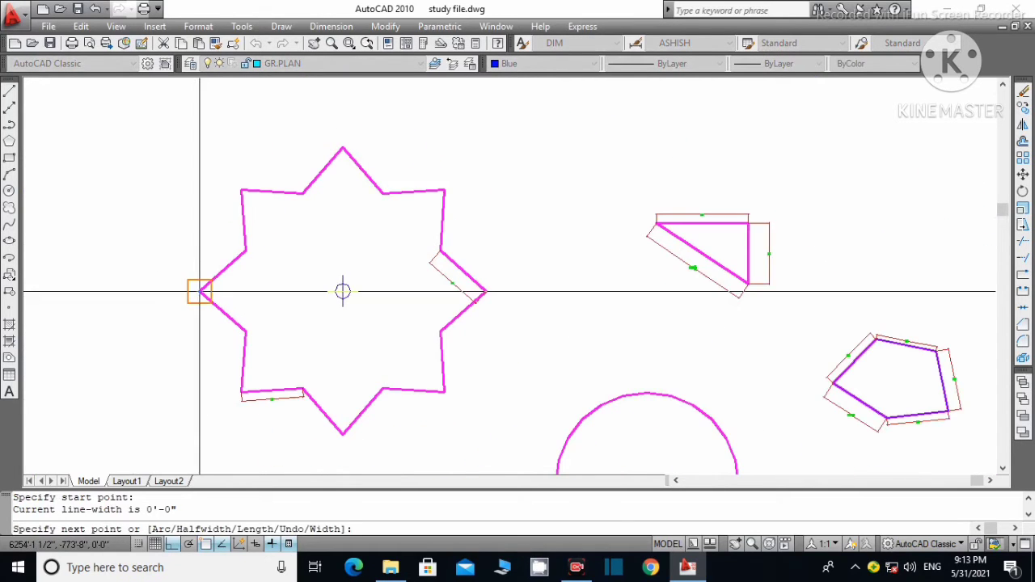
click(245, 249)
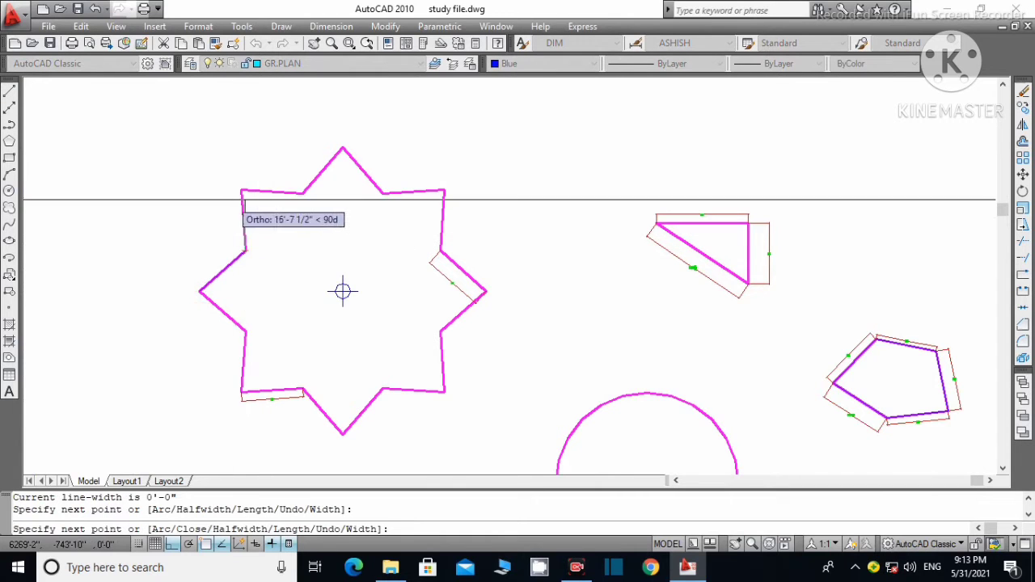
scroll(249, 194, up, 3)
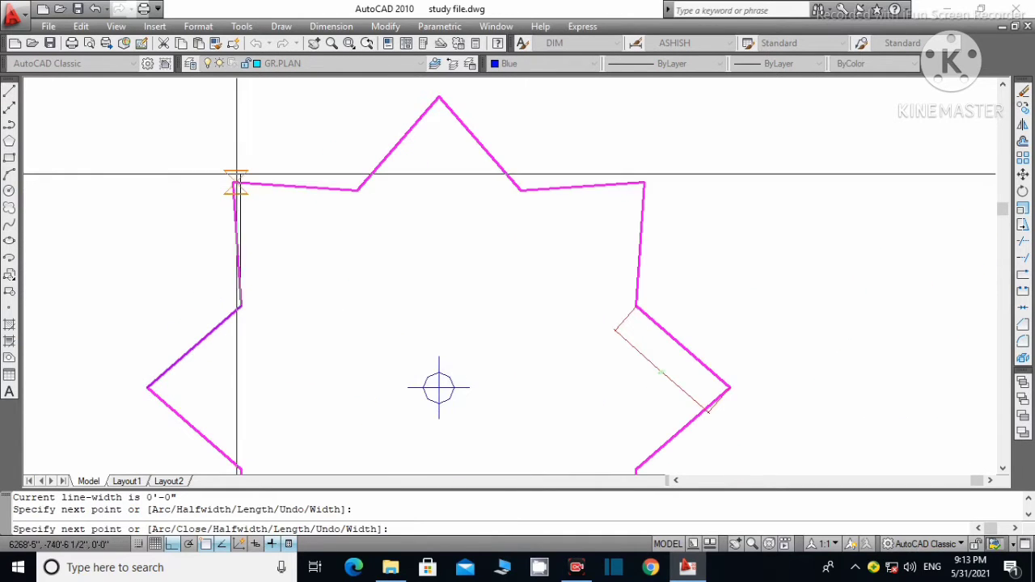
click(233, 183)
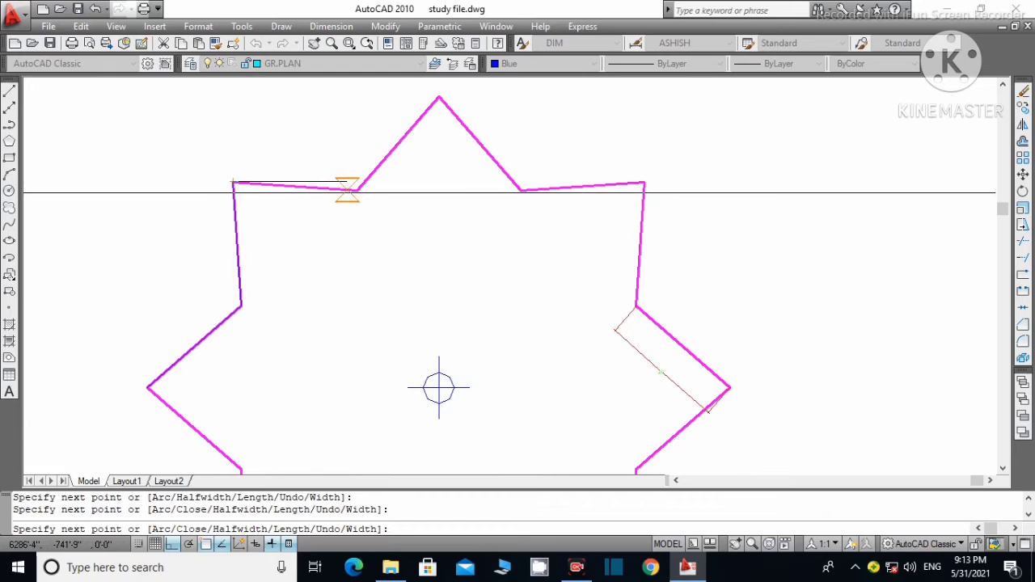
click(358, 190)
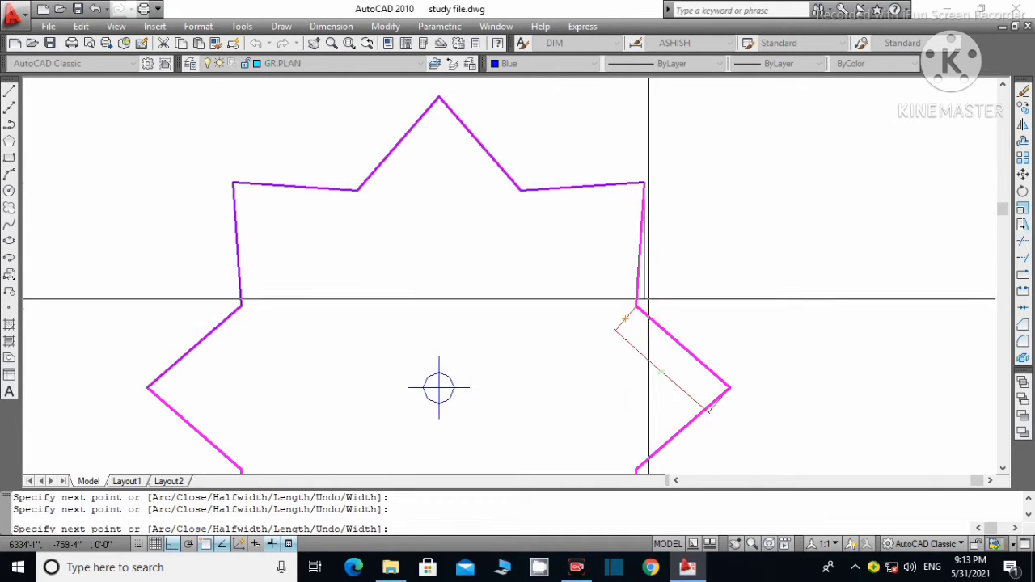
scroll(640, 303, up, 3)
scroll(642, 305, down, 3)
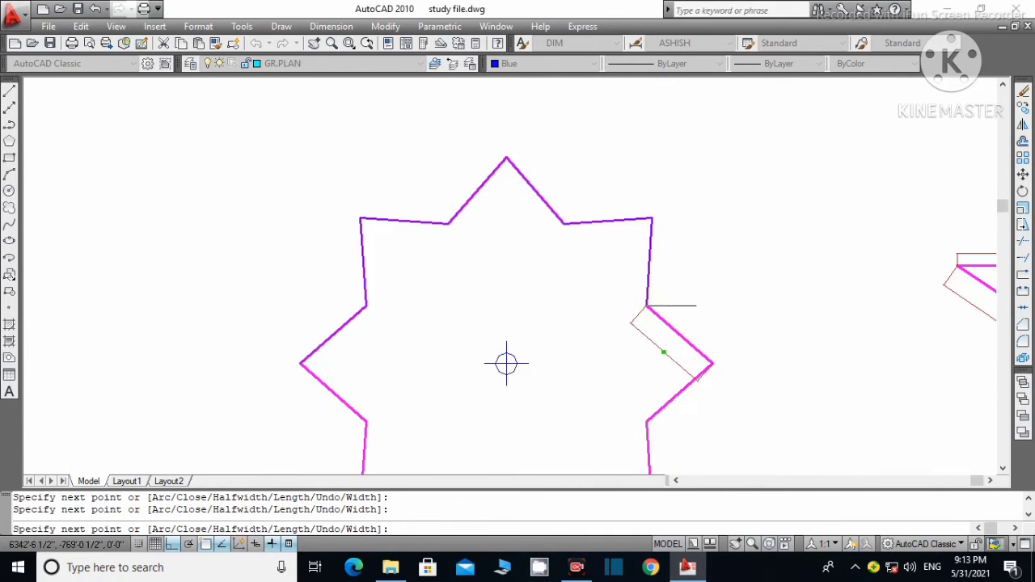
scroll(728, 409, up, 3)
scroll(716, 393, down, 3)
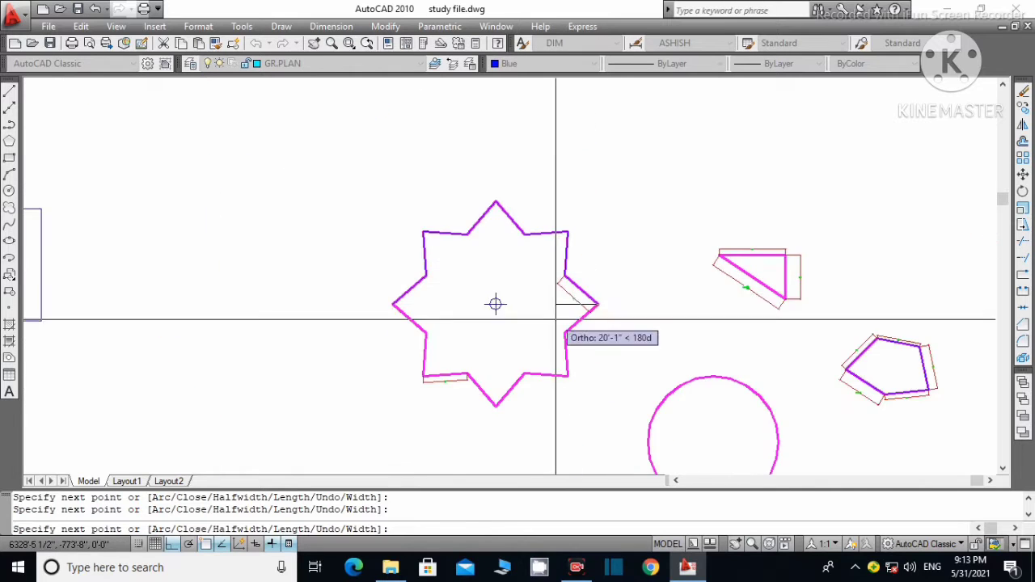
scroll(558, 324, up, 2)
Trace the star's right, bottom and lower-left vertices, end the polyline and select it.
click(574, 336)
click(578, 422)
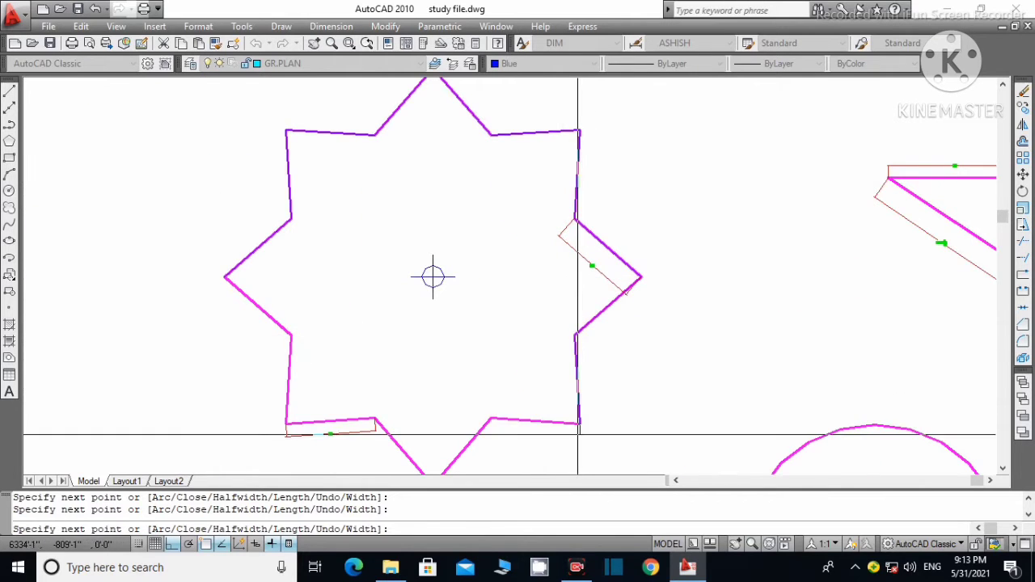
click(491, 419)
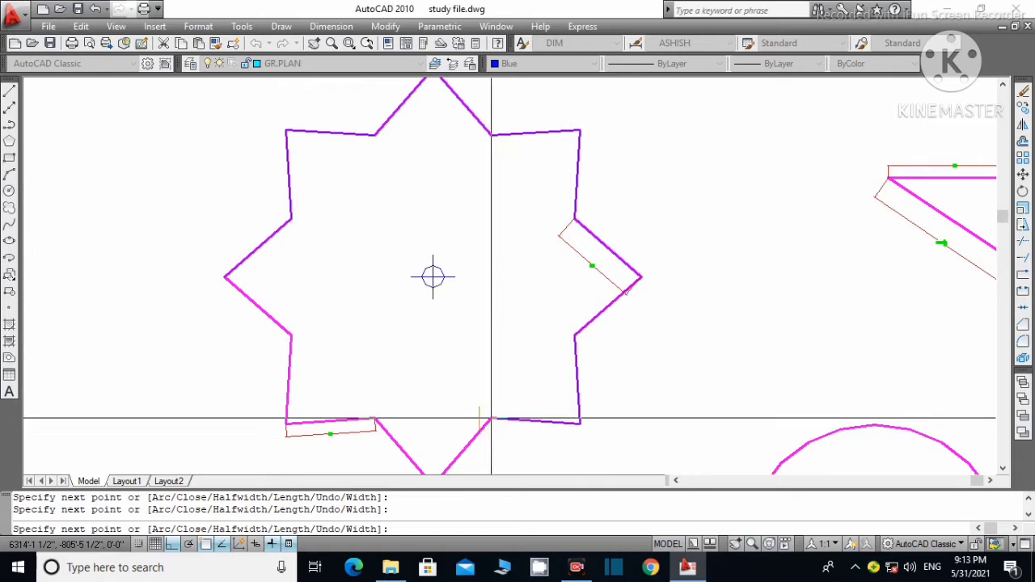
scroll(485, 364, down, 4)
scroll(471, 308, up, 4)
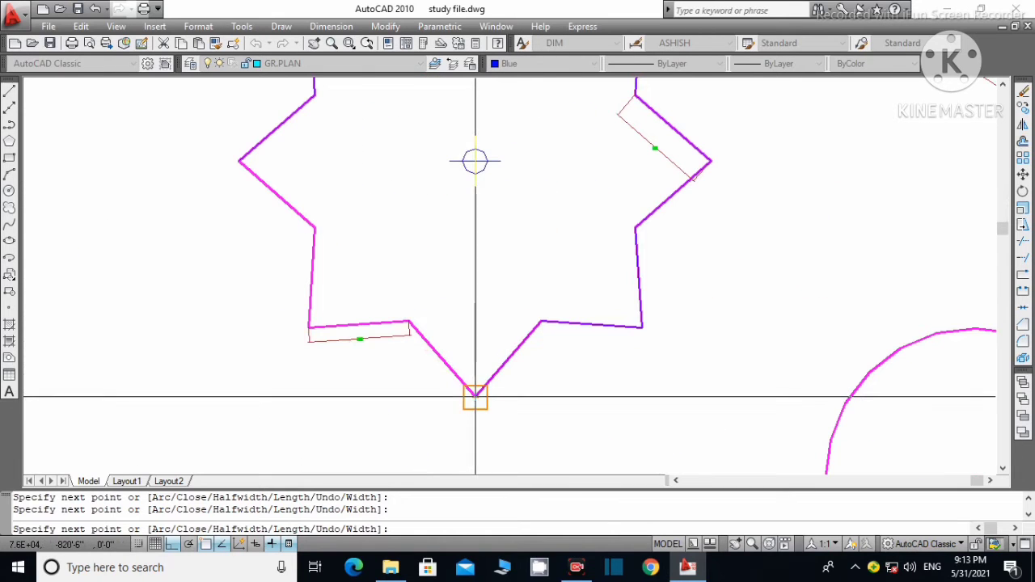
scroll(404, 321, up, 3)
click(402, 334)
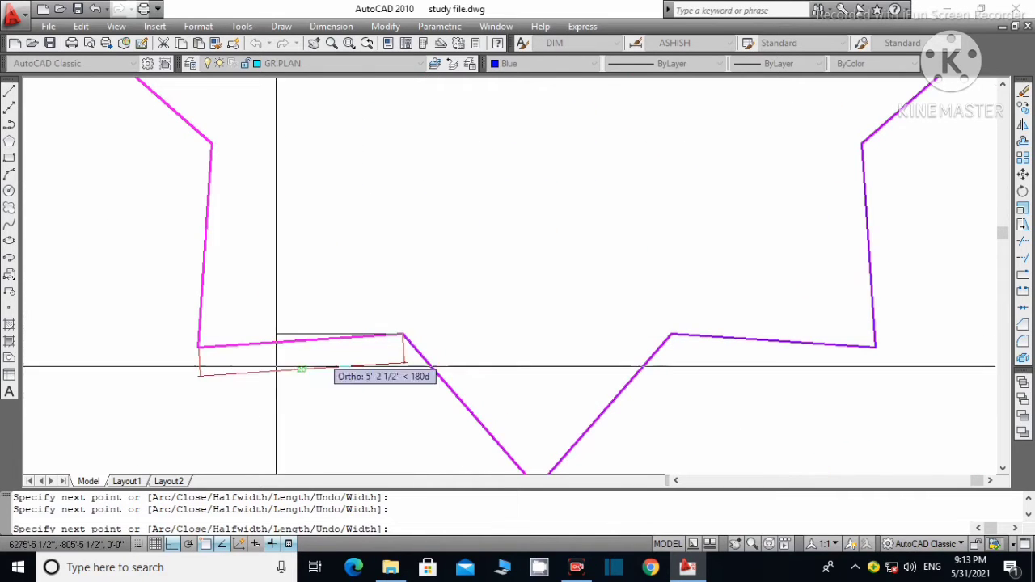
click(198, 348)
scroll(200, 360, down, 3)
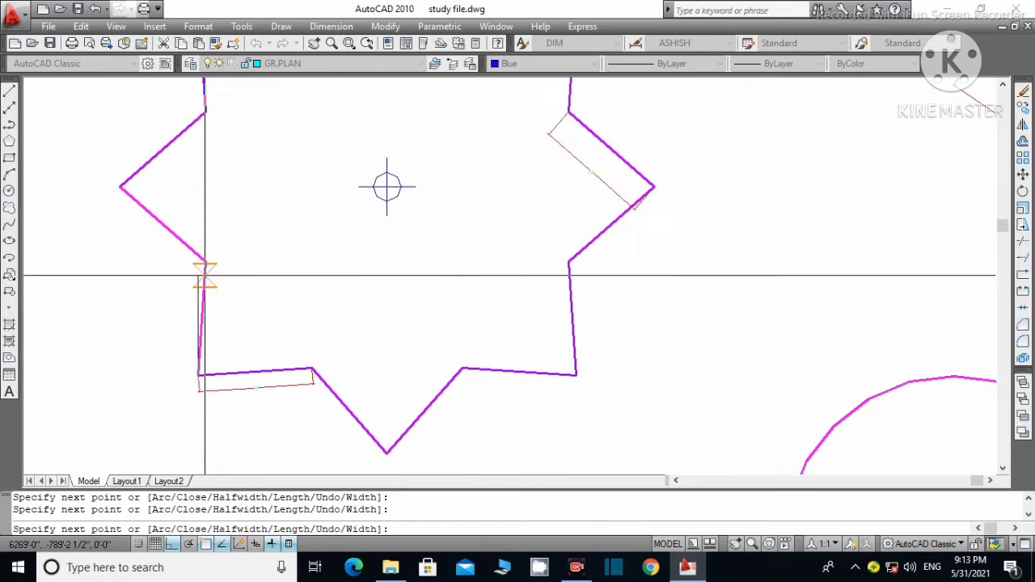
click(204, 260)
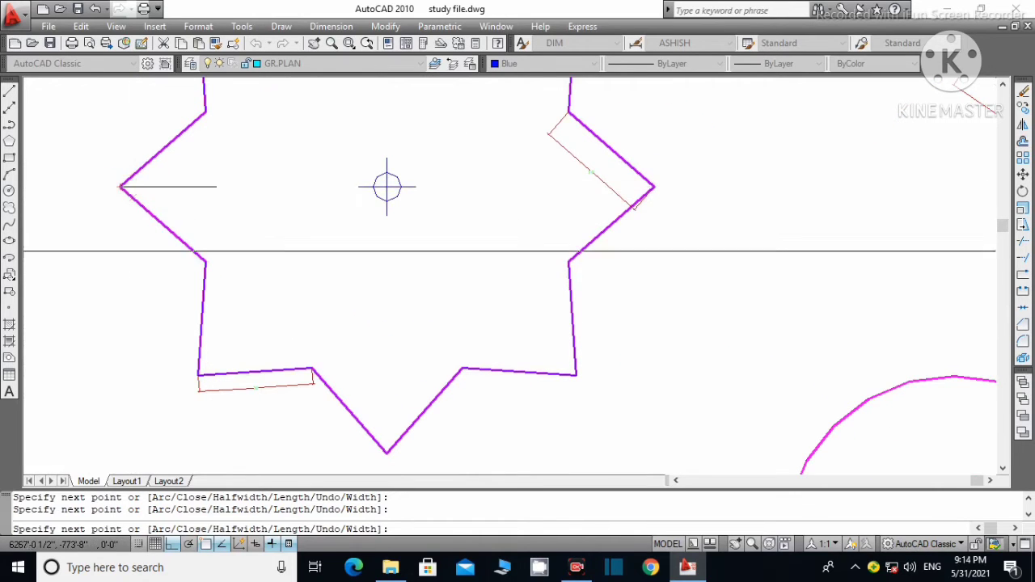
key(Escape)
scroll(385, 280, down, 4)
click(458, 192)
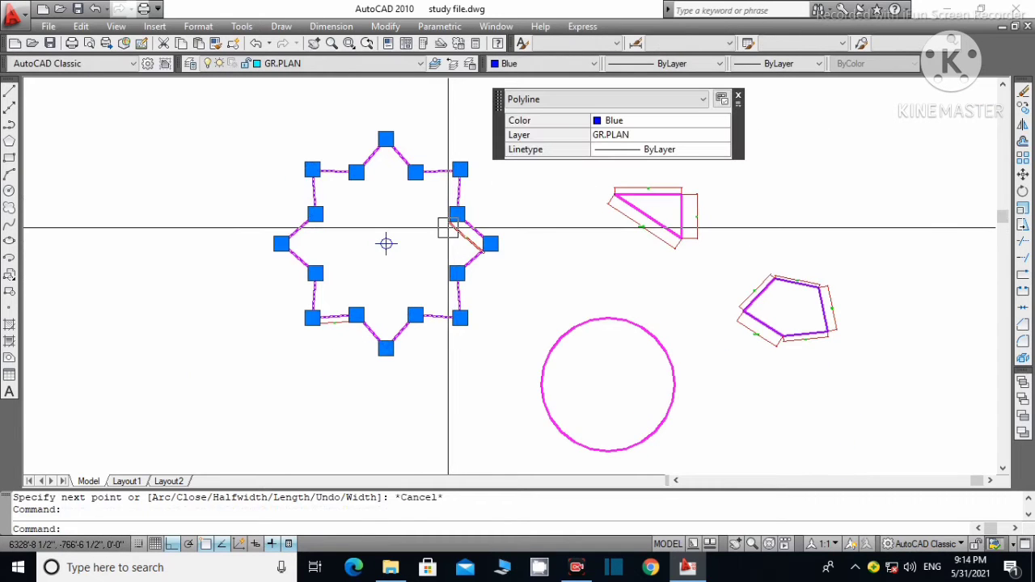
Move the traced star polyline to the left of the original star.
text(m)
key(Return)
click(448, 224)
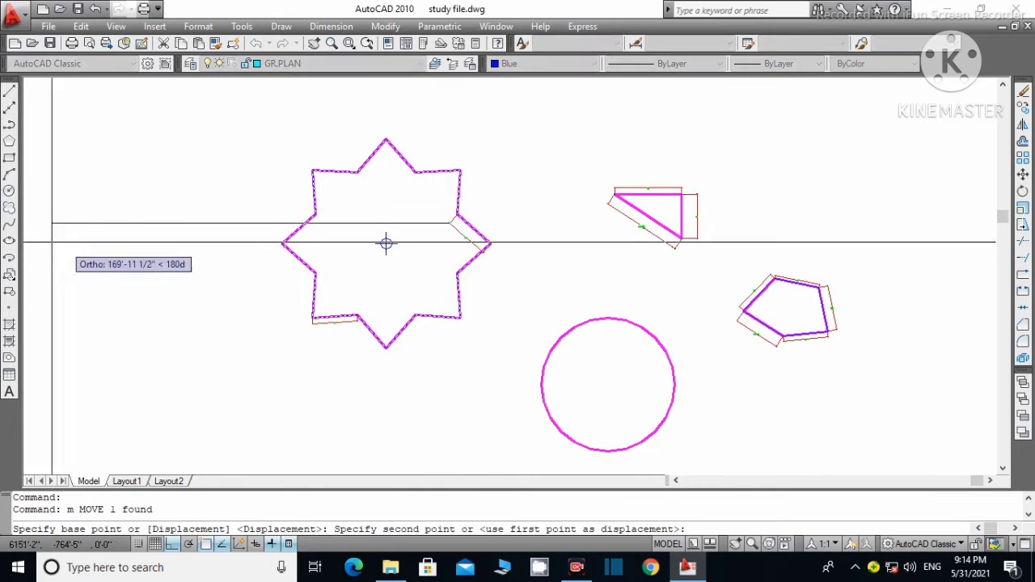
click(172, 247)
List the moved polyline with LI to confirm 4938.750 sq ft area and 320'-0" length.
click(298, 257)
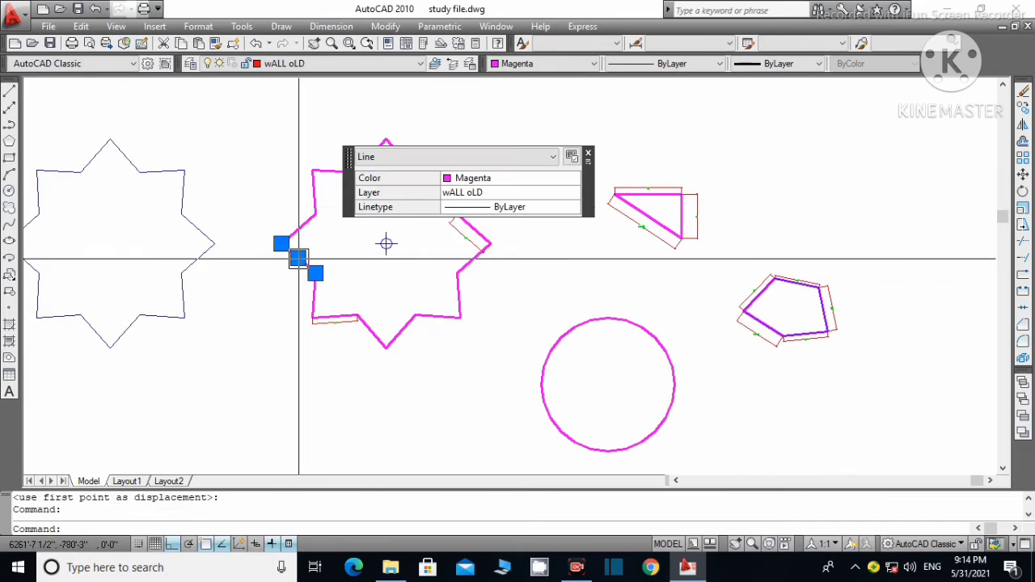
click(306, 178)
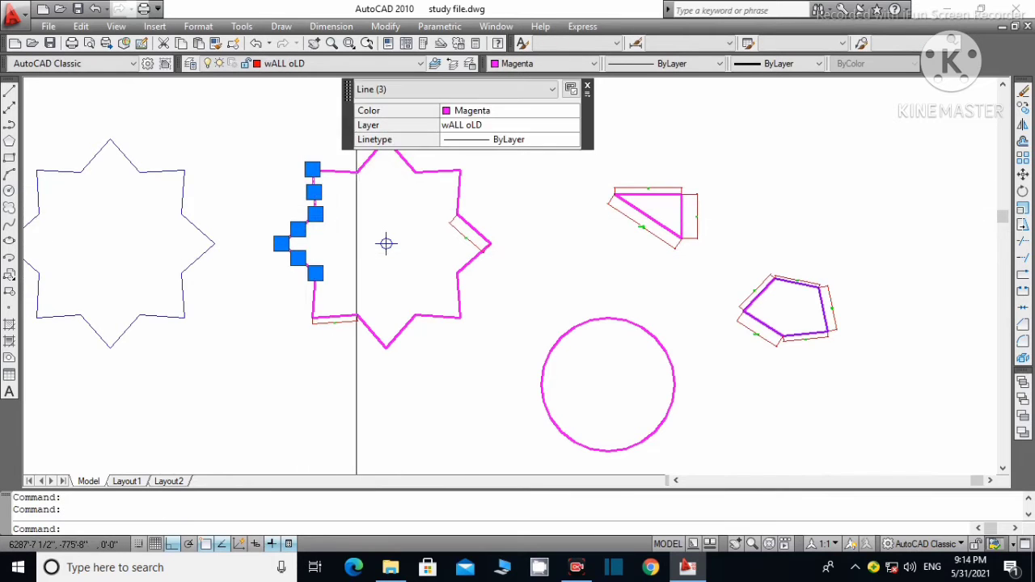
scroll(368, 255, down, 4)
key(Escape)
scroll(243, 253, up, 3)
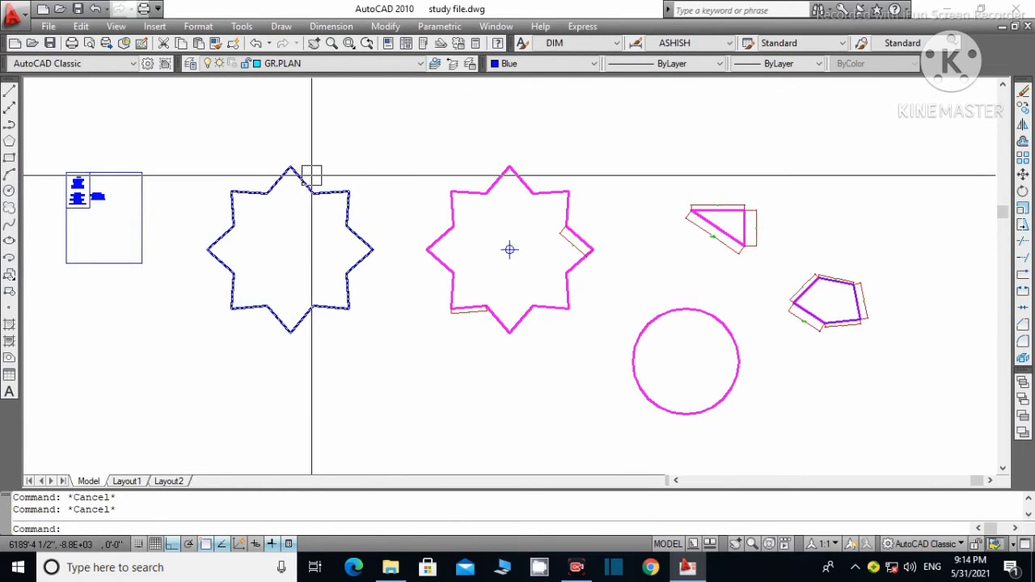
click(308, 184)
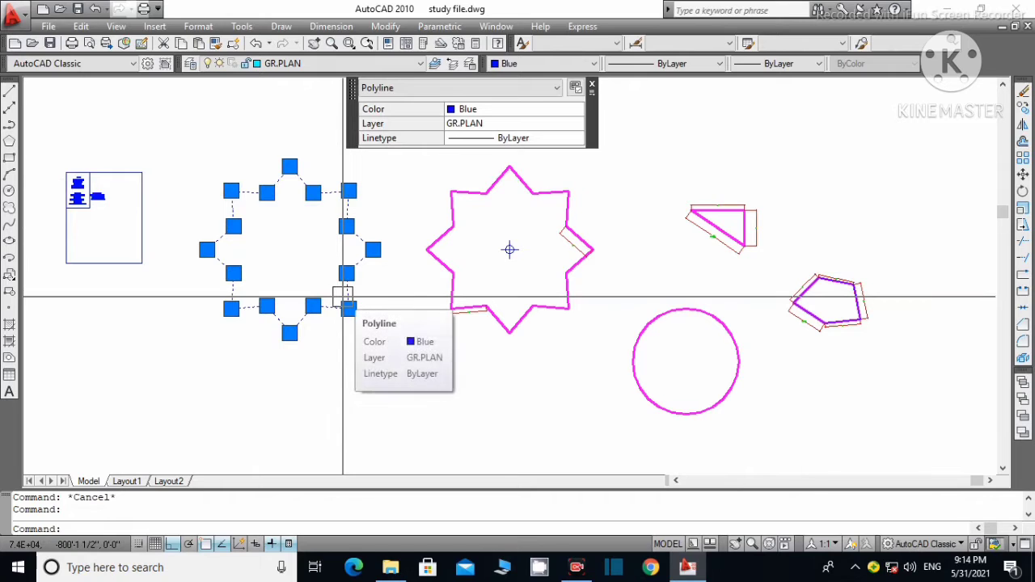
text(li)
key(Return)
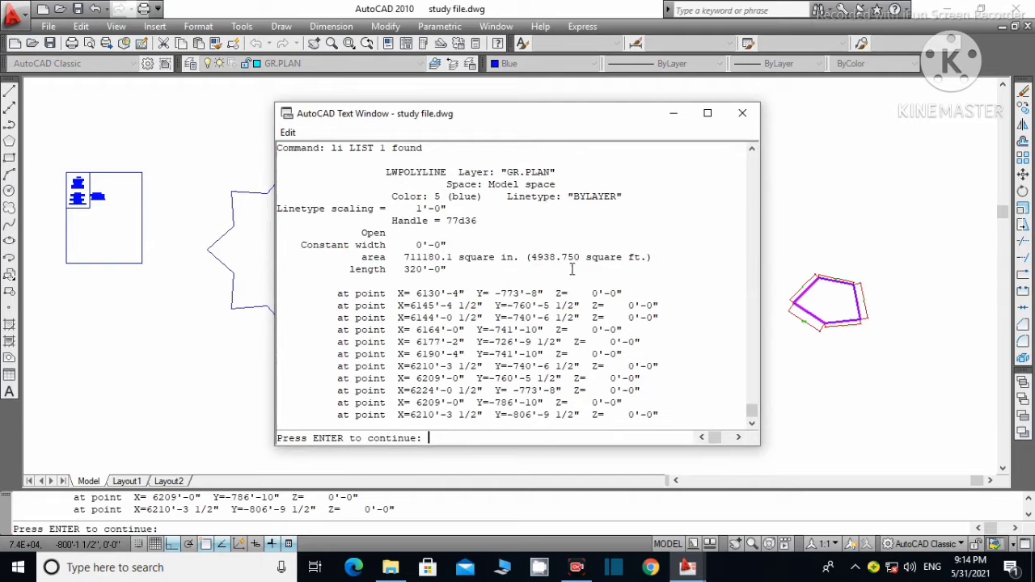
click(742, 114)
List the magenta circle to read radius 29'-10 1/2" and area 2802.709 sq ft.
scroll(386, 301, down, 3)
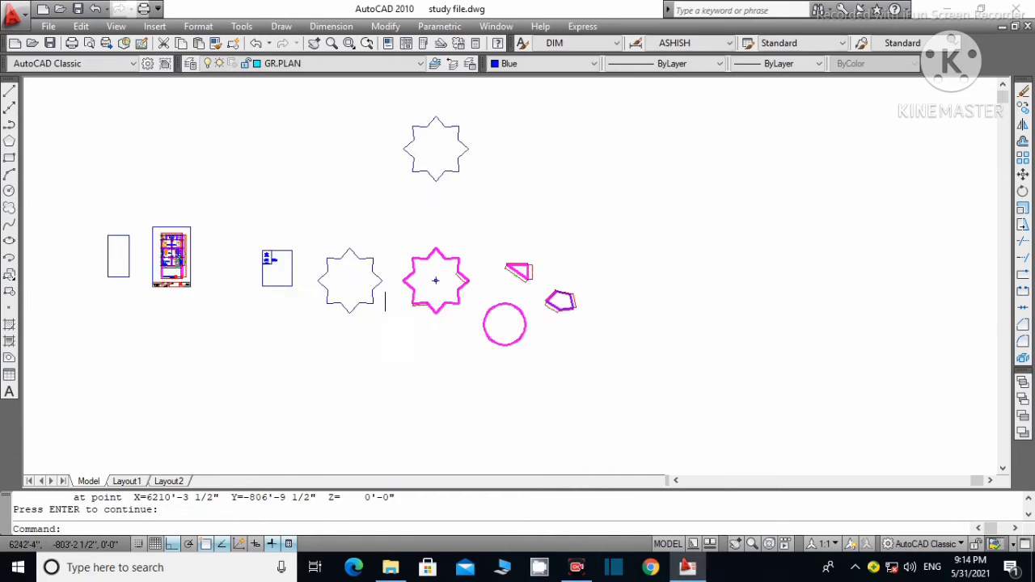
scroll(546, 331, up, 3)
scroll(537, 324, up, 3)
scroll(399, 297, down, 2)
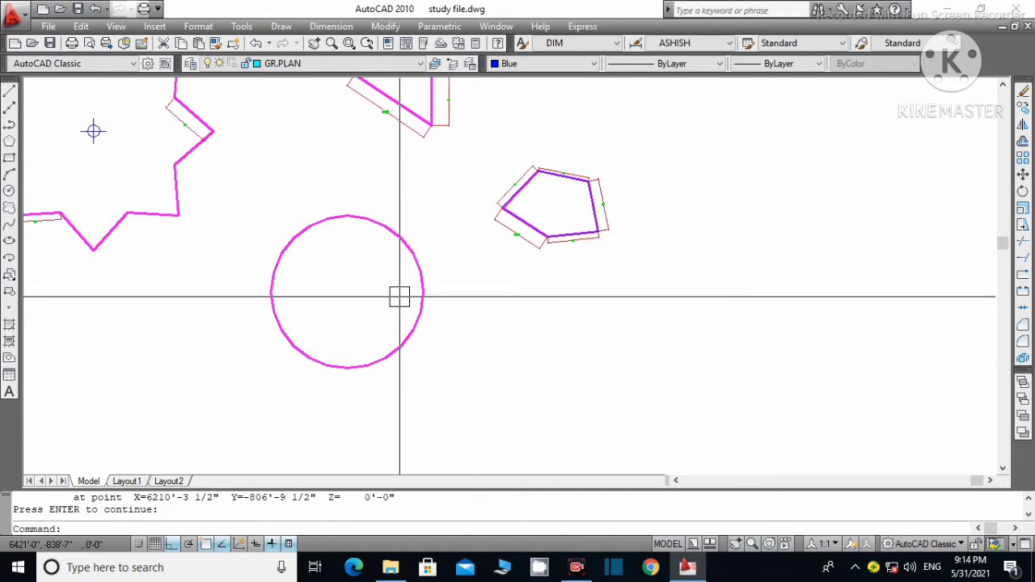
mouse_move(420, 268)
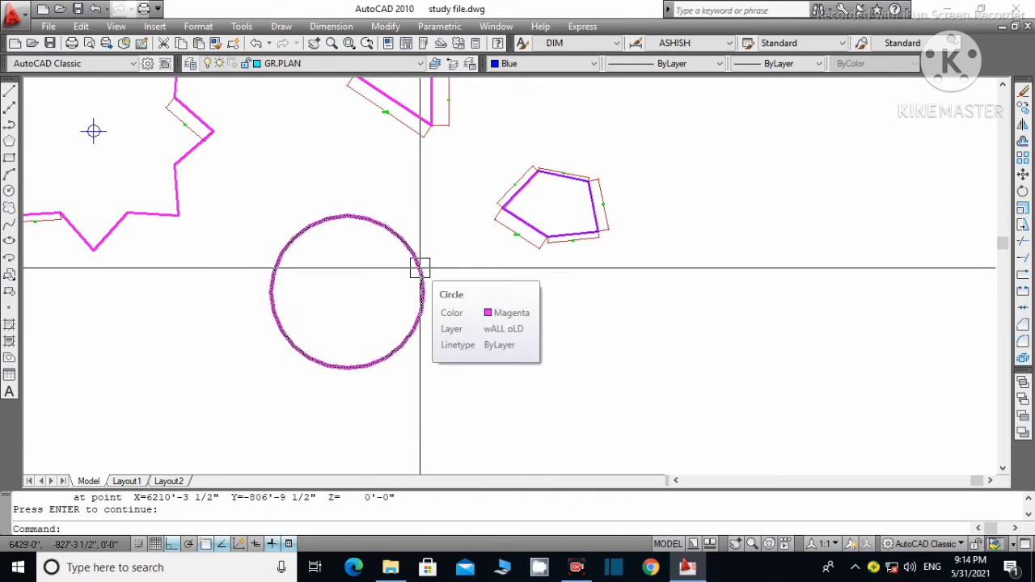
click(419, 268)
text(li)
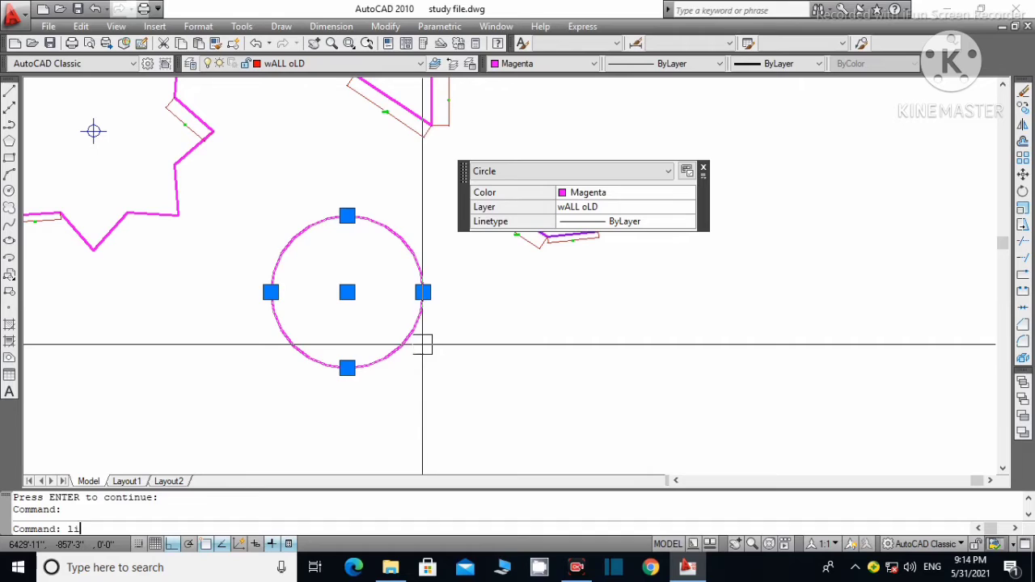
key(Return)
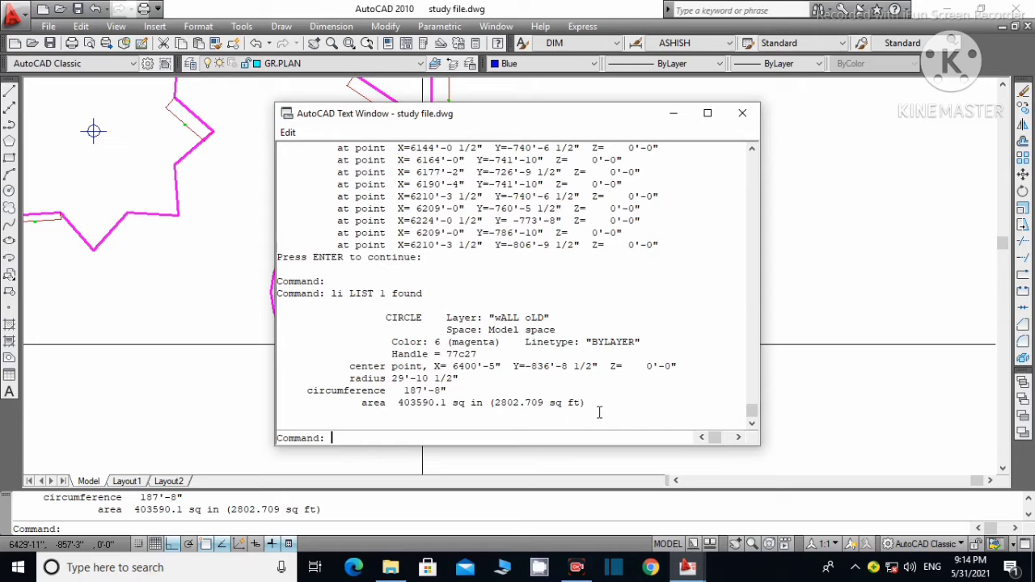
Zoom to the traced pentagon, select it, and start then cancel a move.
scroll(497, 224, down, 3)
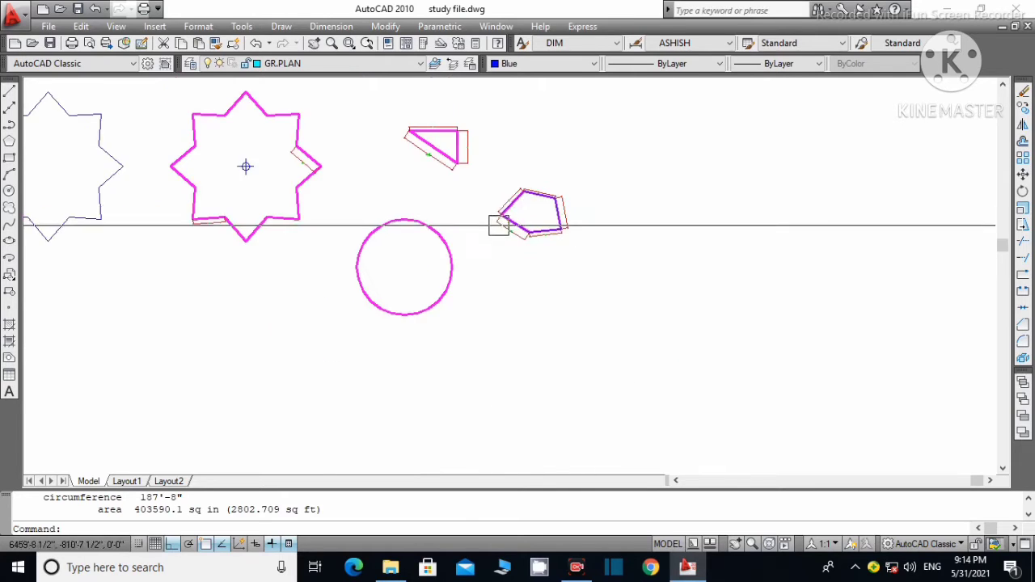
scroll(615, 217, up, 2)
scroll(658, 213, up, 2)
scroll(668, 218, up, 1)
scroll(668, 218, up, 2)
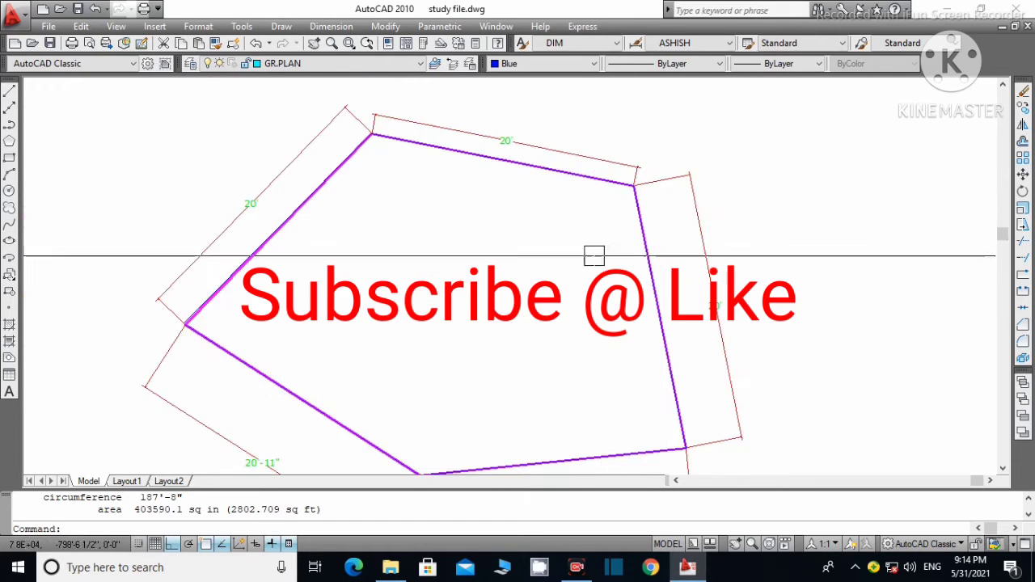
scroll(593, 254, up, 2)
scroll(723, 335, up, 2)
scroll(628, 257, down, 7)
scroll(351, 369, up, 4)
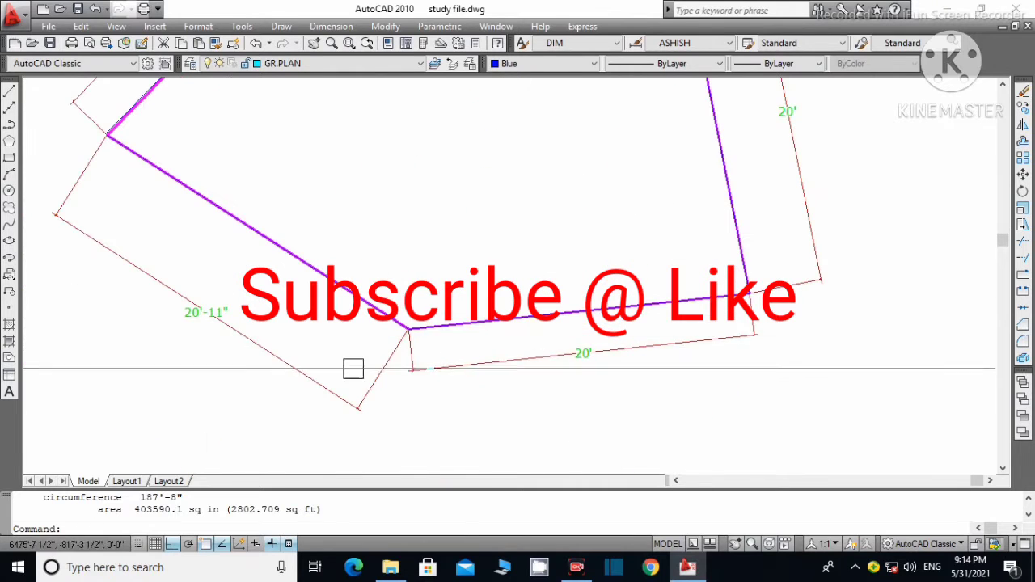
scroll(324, 307, down, 5)
scroll(224, 389, up, 3)
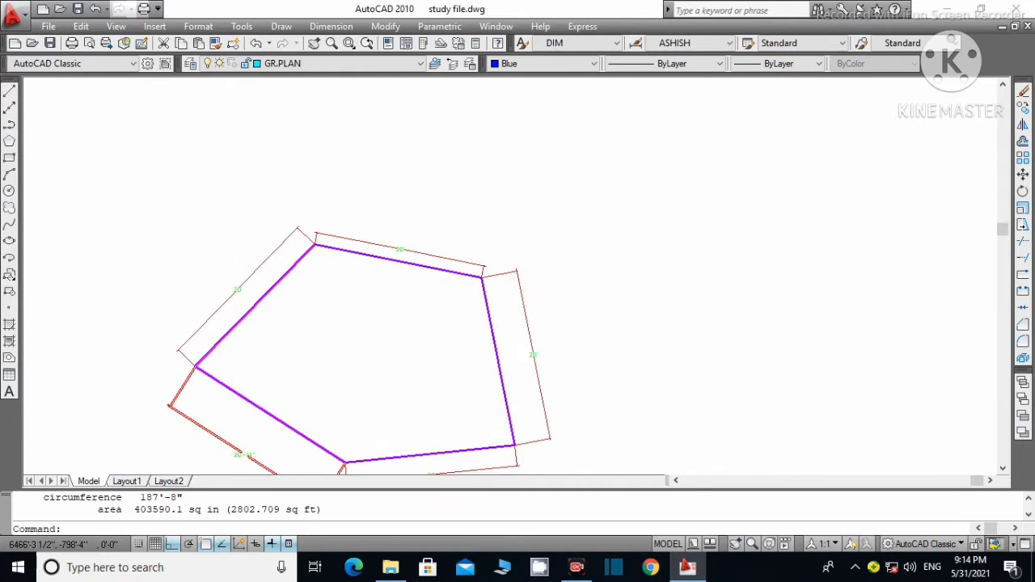
scroll(272, 294, up, 4)
scroll(469, 232, down, 2)
scroll(595, 242, up, 2)
scroll(595, 242, down, 6)
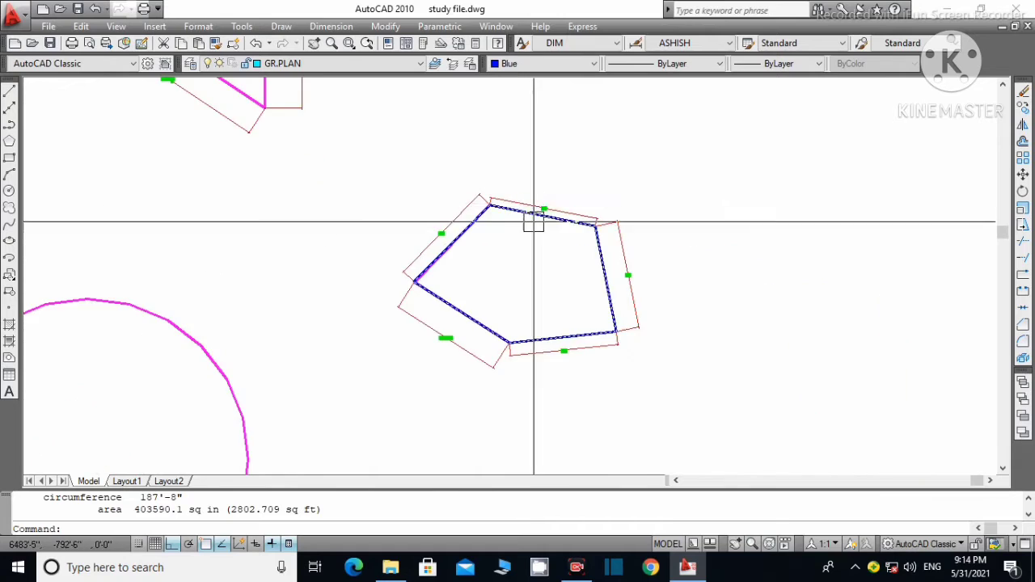
scroll(534, 222, up, 3)
click(557, 213)
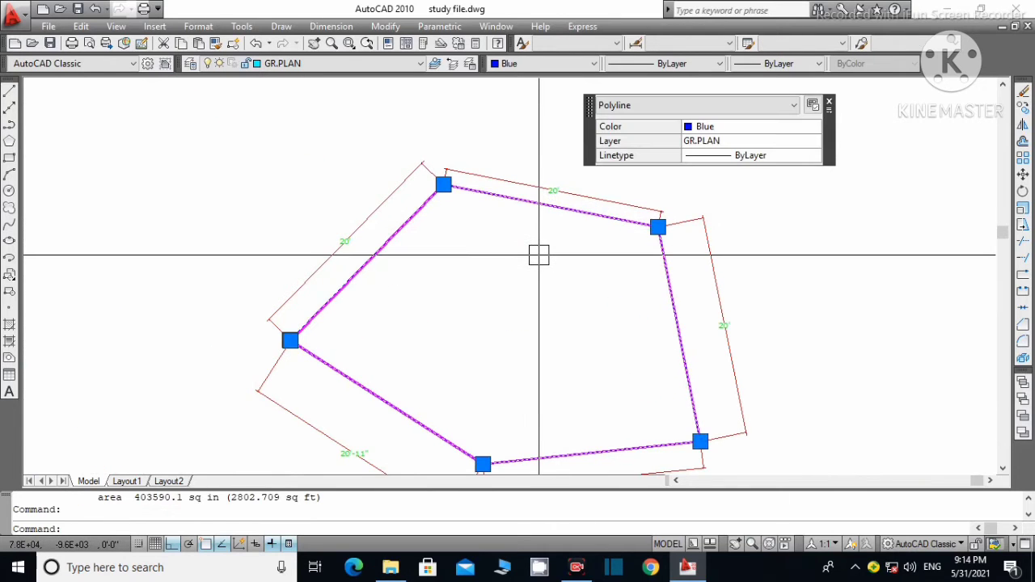
text(m)
key(Return)
click(566, 267)
scroll(901, 294, down, 5)
key(Escape)
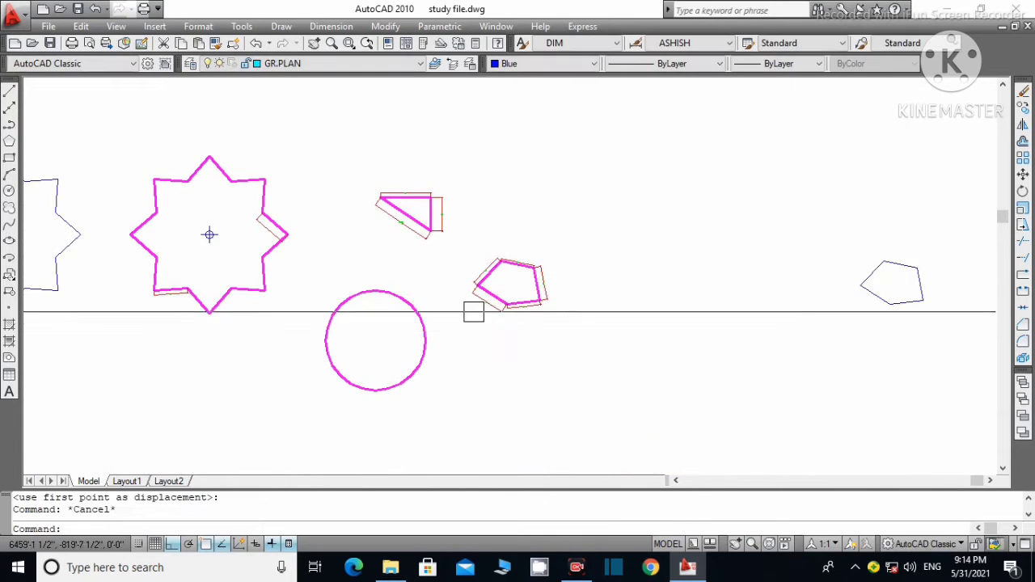
scroll(474, 308, up, 5)
scroll(541, 240, up, 2)
scroll(479, 308, down, 3)
Pick the pentagon's corners to measure area 654.246 sq ft and perimeter 101'-4 1/2".
click(478, 310)
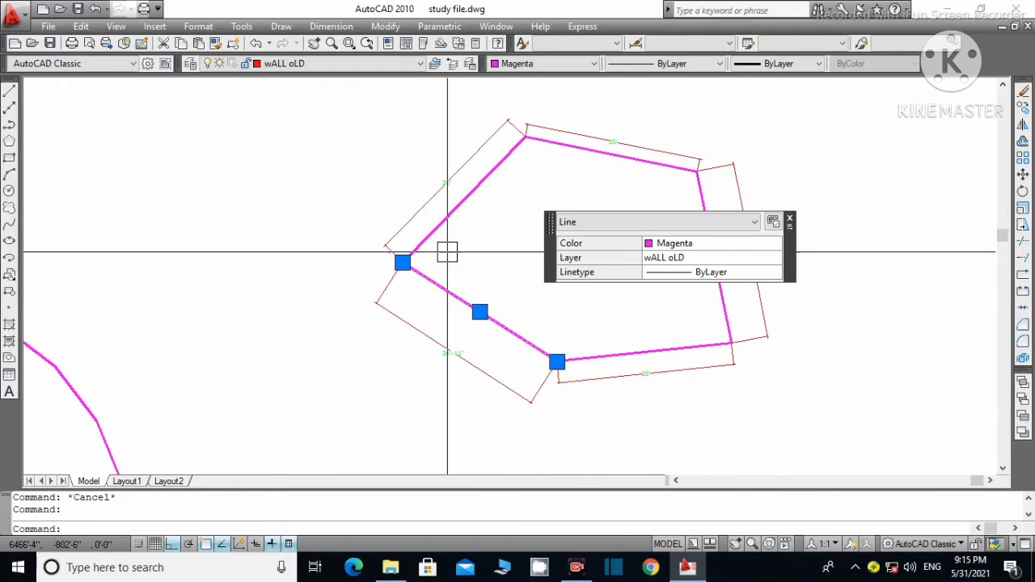
click(432, 222)
key(Escape)
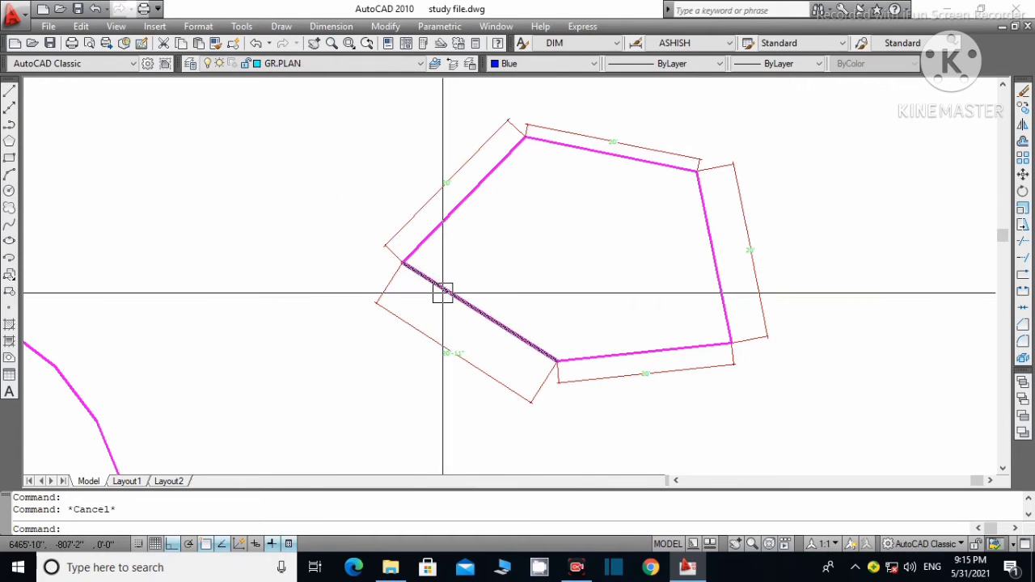
text(aa)
scroll(424, 285, up, 2)
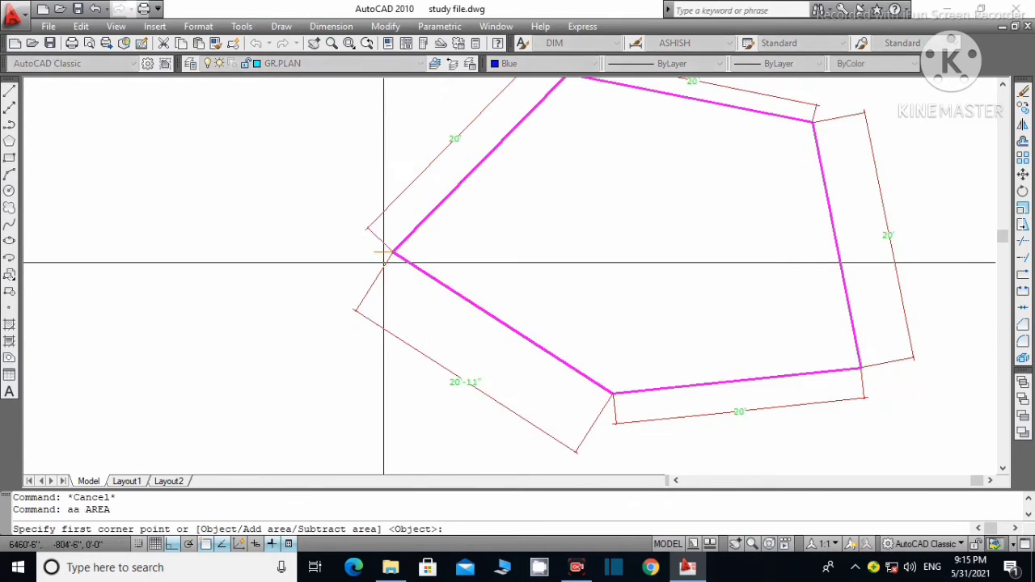
click(612, 395)
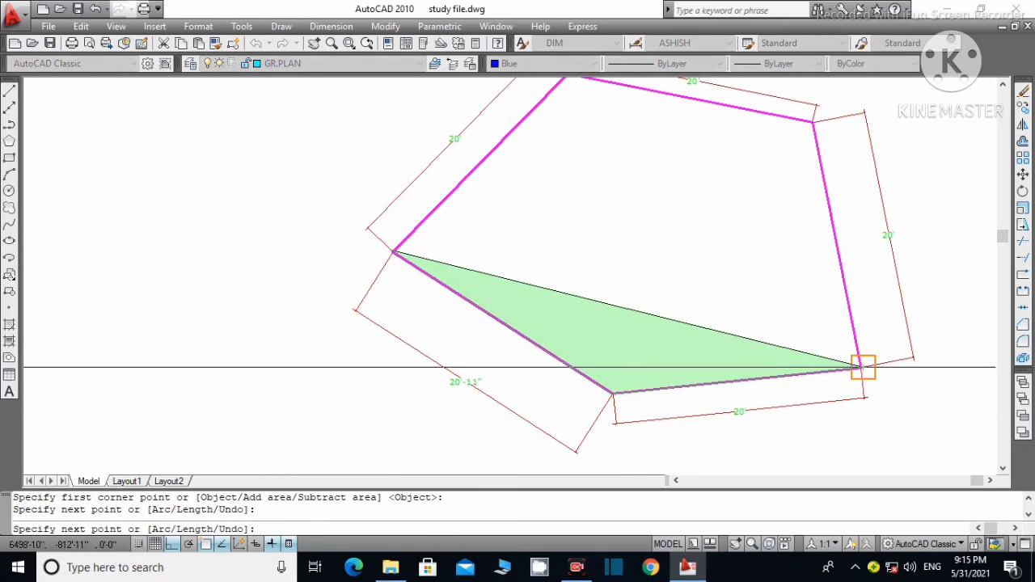
click(862, 368)
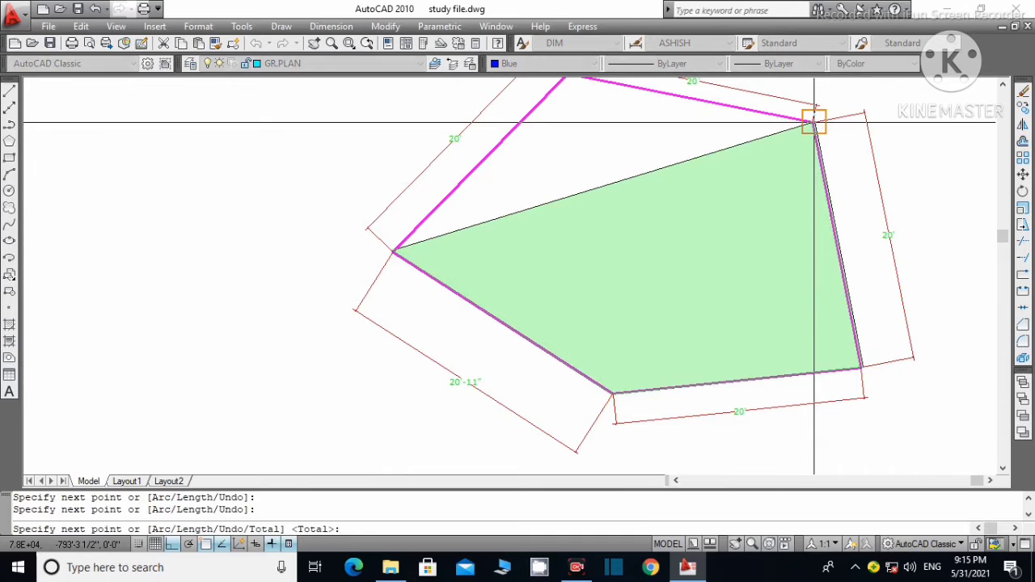
scroll(695, 150, down, 1)
scroll(578, 178, down, 3)
scroll(577, 153, up, 2)
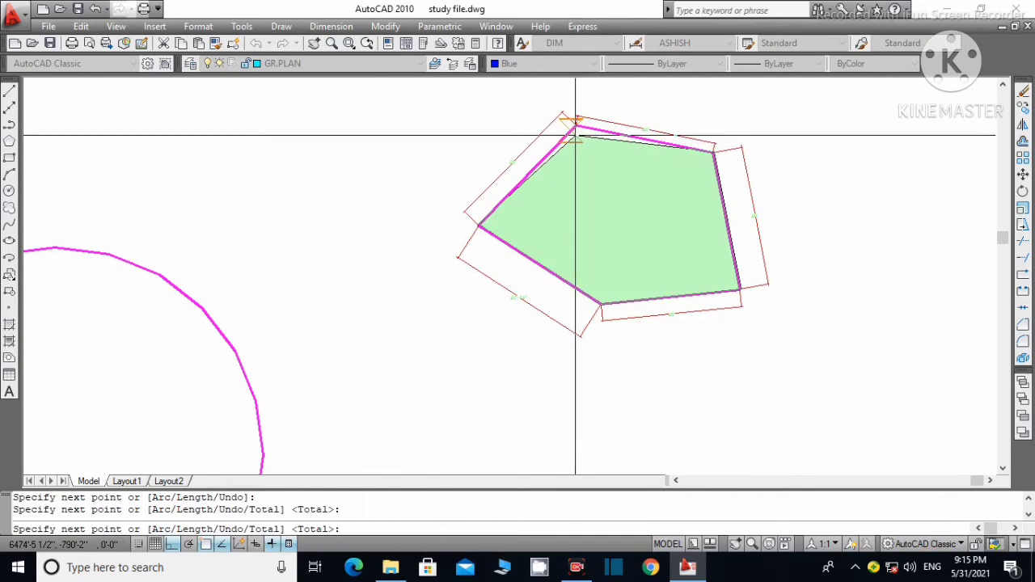
key(Return)
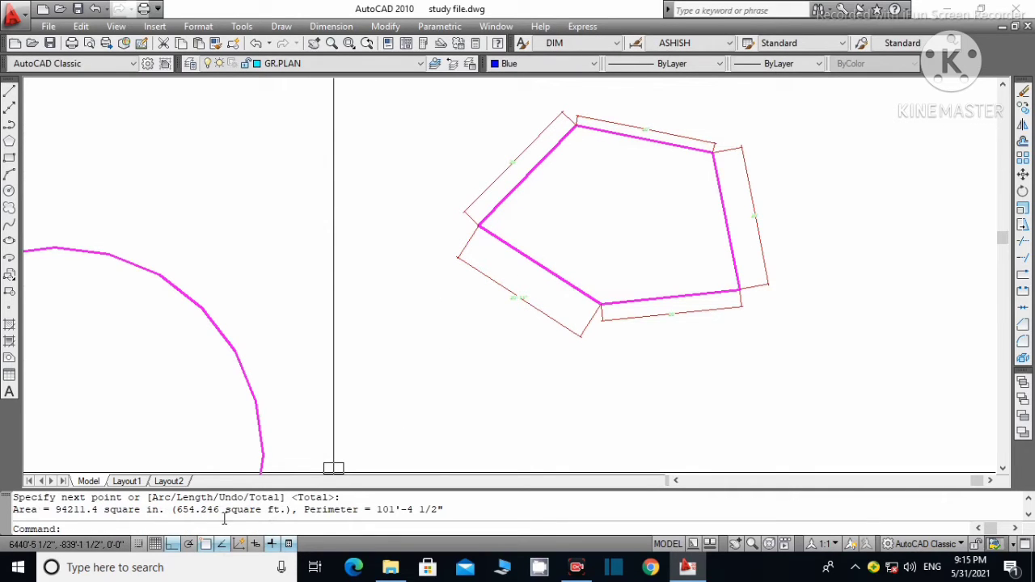
scroll(585, 364, down, 5)
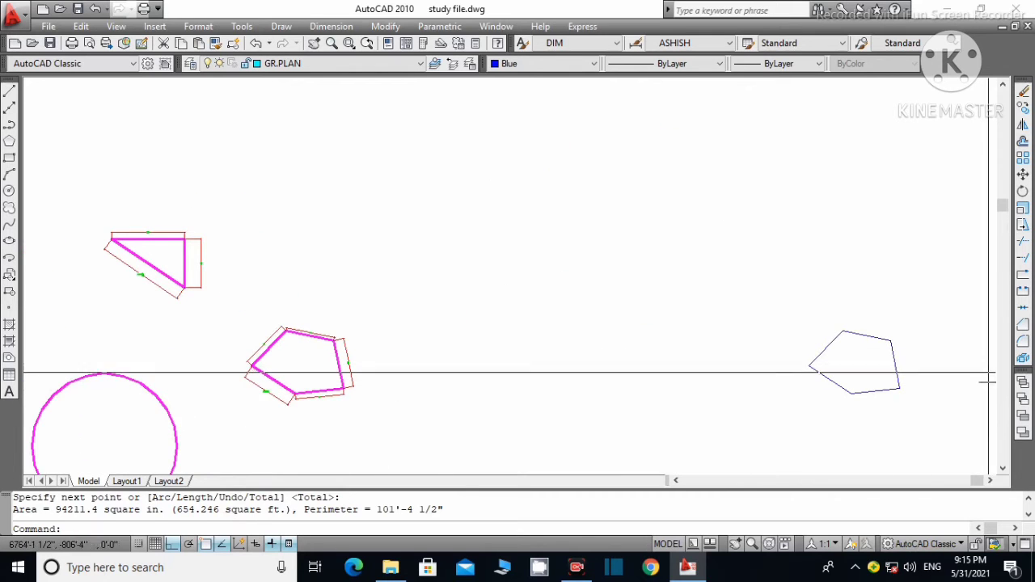
Window-select the blue pentagon and move it beside the magenta pentagon.
click(966, 425)
click(735, 327)
key(Return)
click(809, 366)
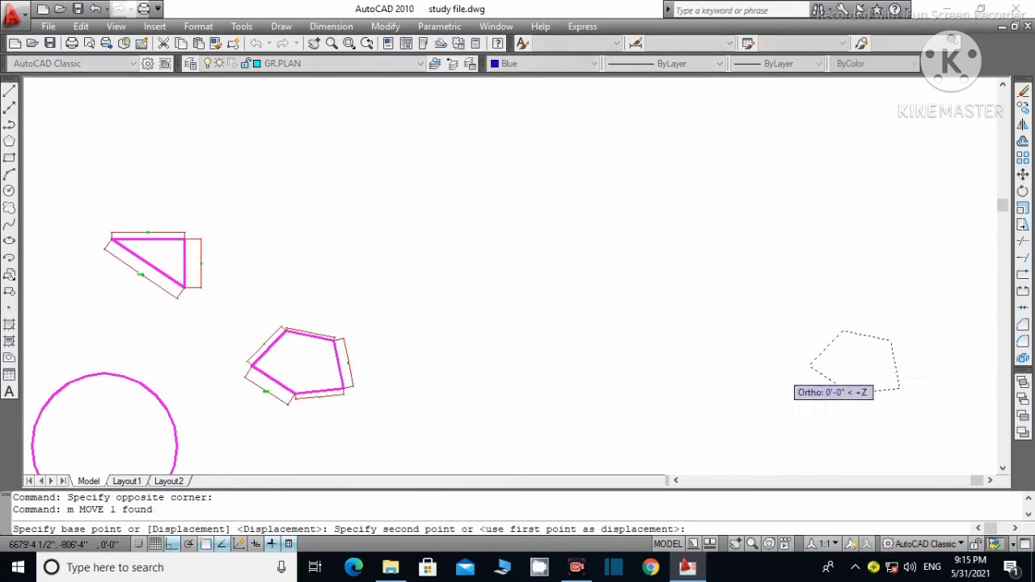
click(397, 365)
key(Escape)
LIST the moved pentagon polyline: 649.348 sq ft area, 100'-11" length.
click(447, 340)
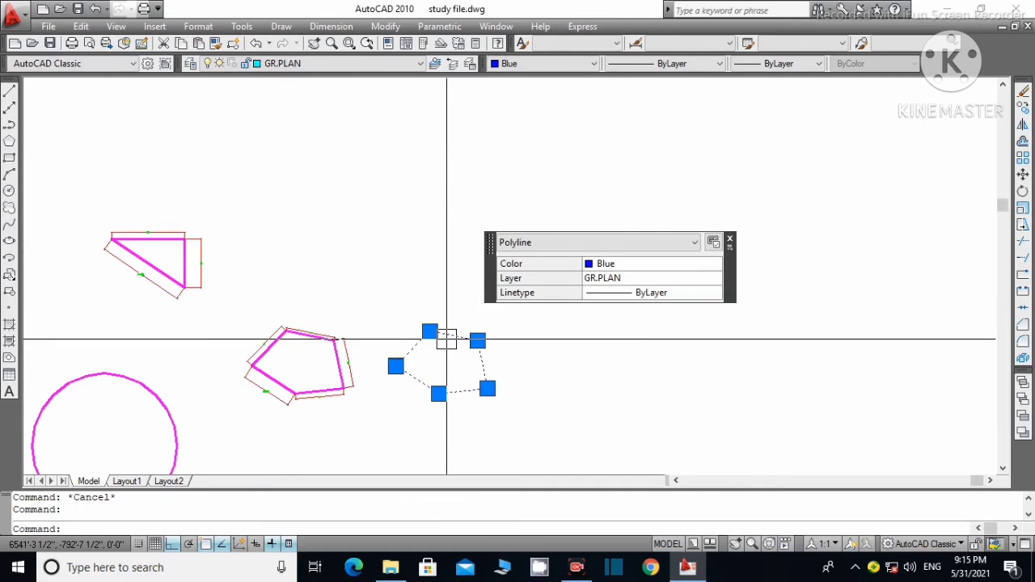
text(li)
key(Return)
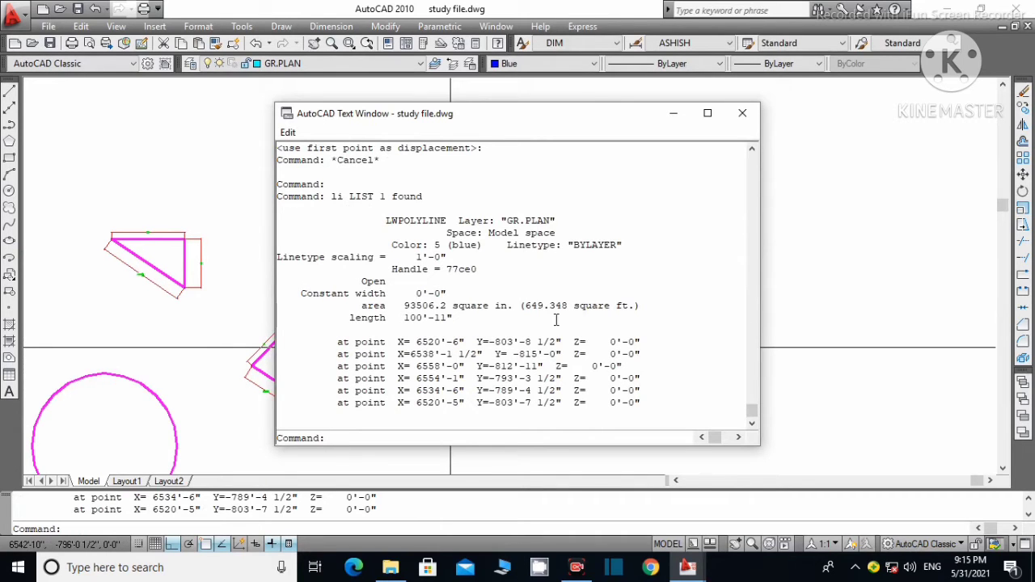
click(742, 114)
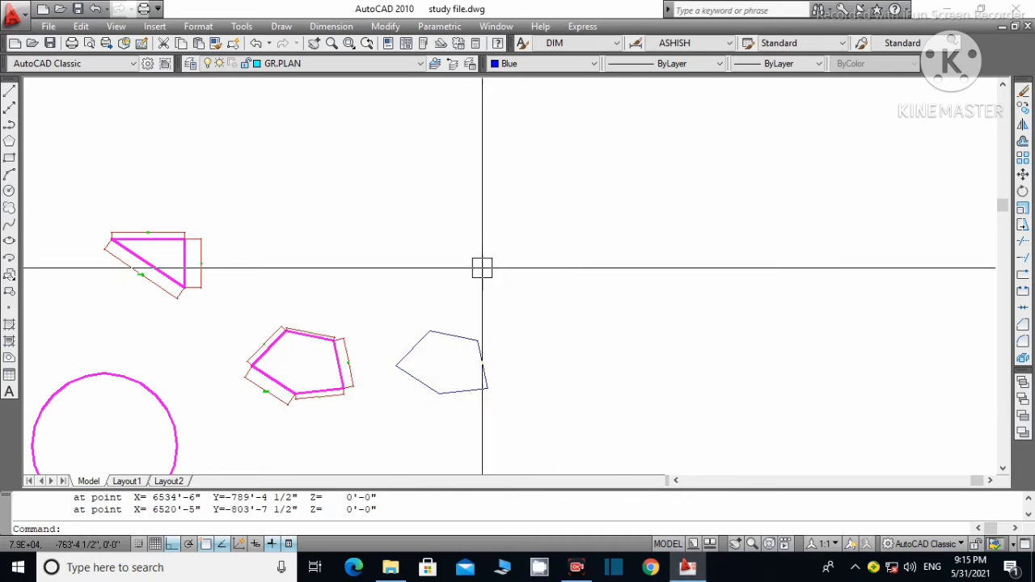
scroll(358, 224, up, 3)
scroll(423, 263, up, 3)
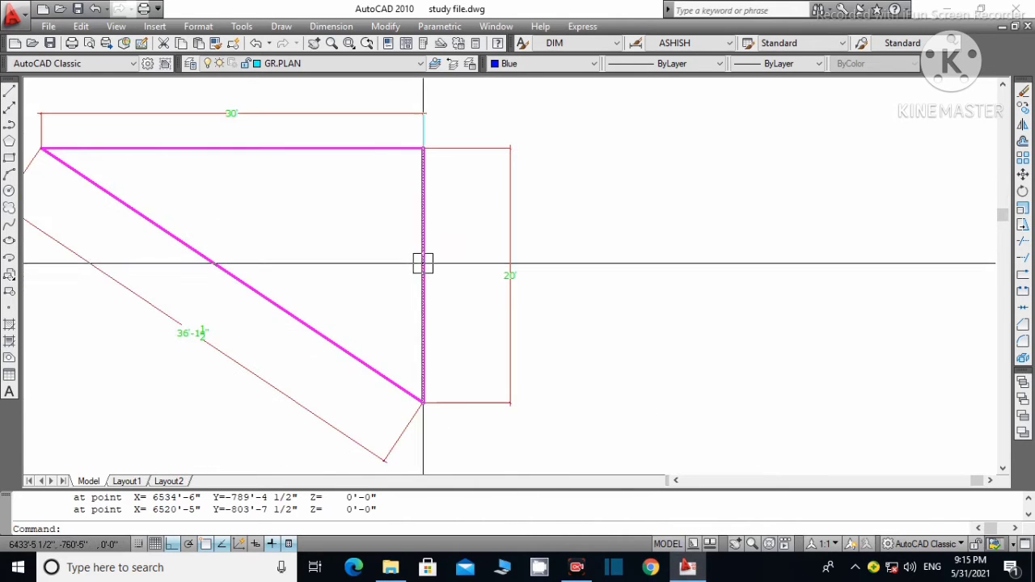
scroll(444, 261, down, 3)
scroll(273, 185, up, 2)
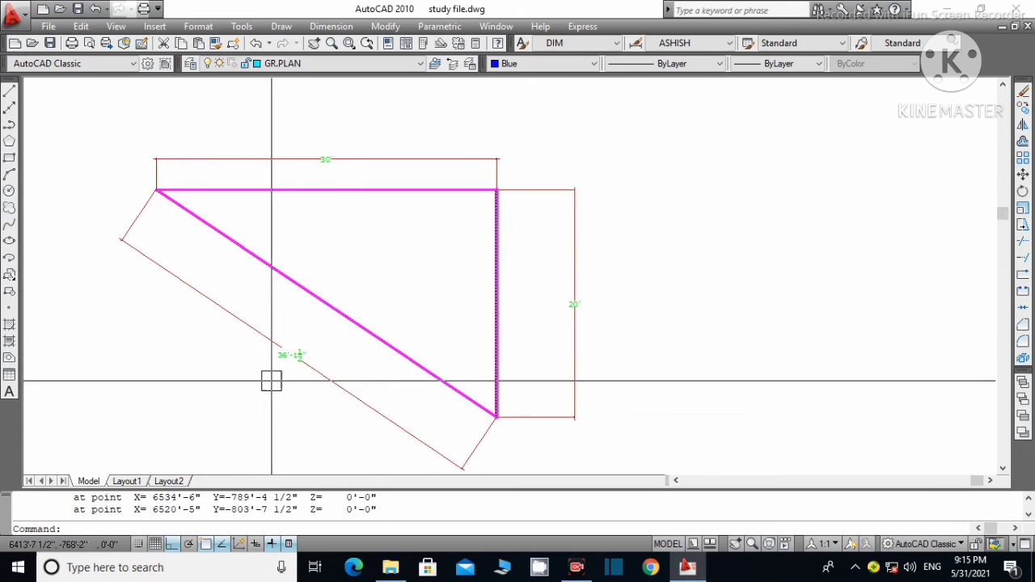
scroll(290, 368, up, 5)
scroll(353, 361, down, 3)
scroll(347, 342, down, 5)
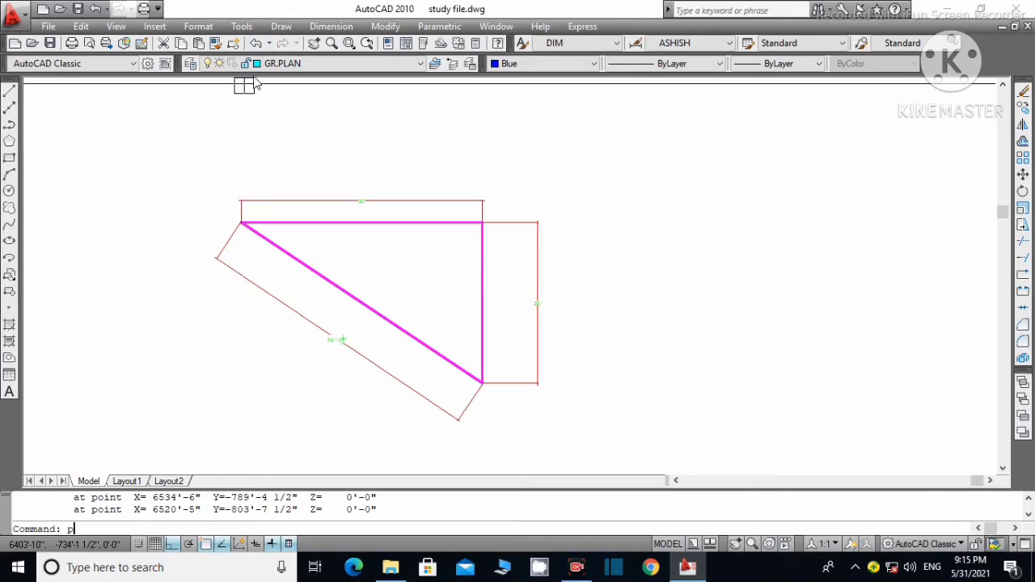
Trace the triangle's three corners as a closed polyline and list it: 299.379 sq ft, 86'-2" length.
scroll(231, 212, up, 2)
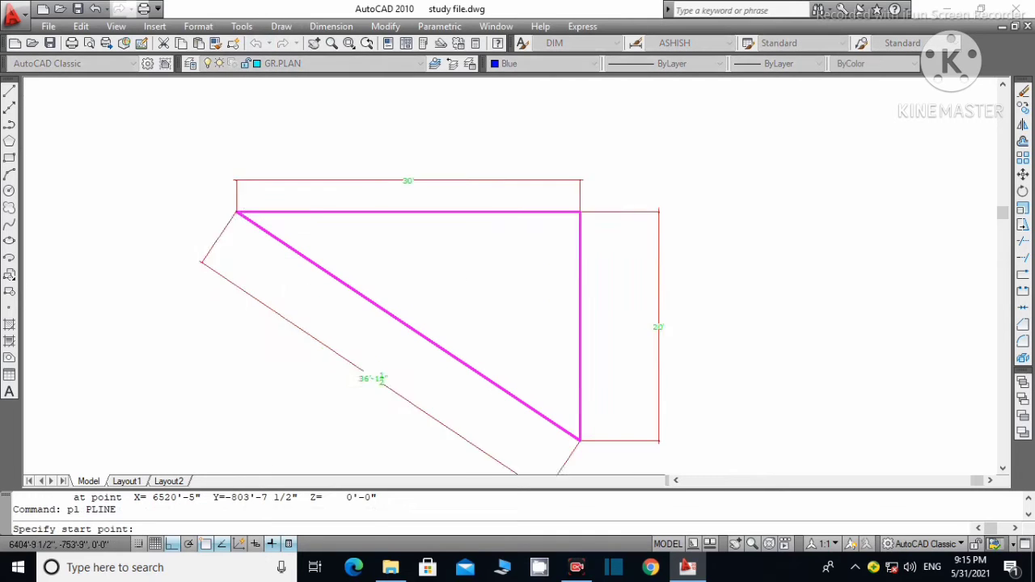
scroll(230, 203, up, 2)
scroll(230, 202, down, 5)
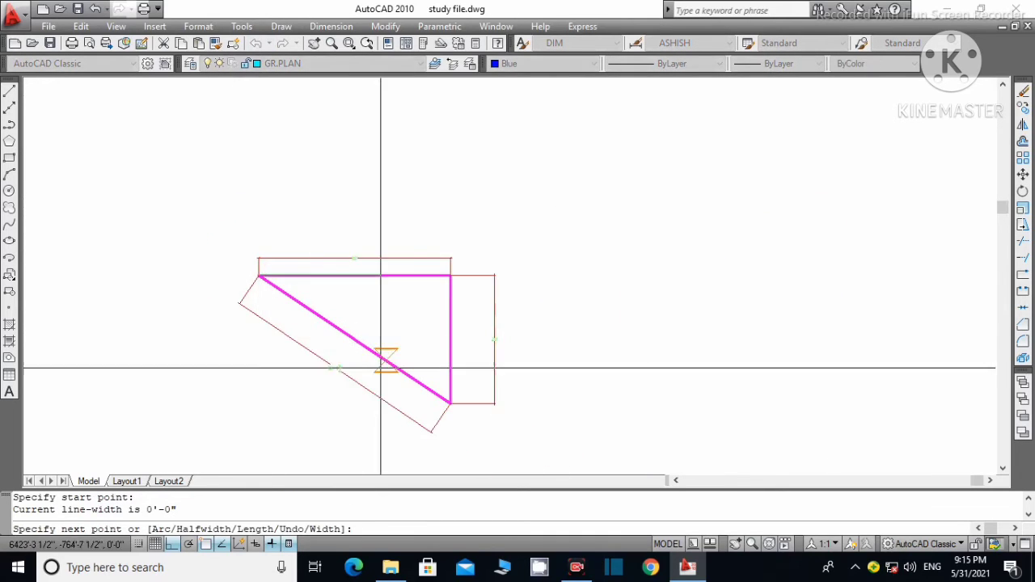
scroll(446, 397, up, 6)
click(527, 454)
scroll(527, 455, down, 4)
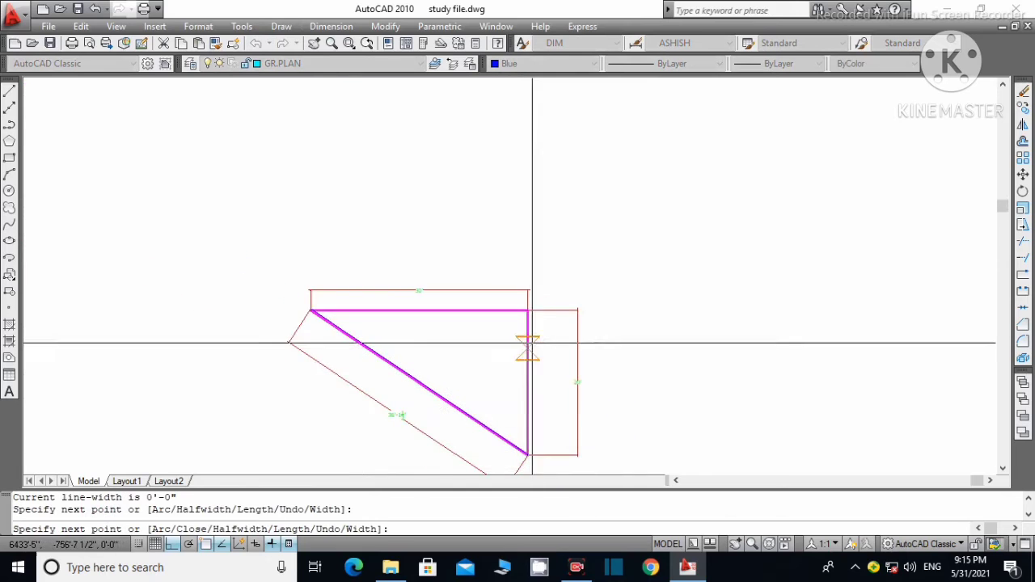
click(527, 310)
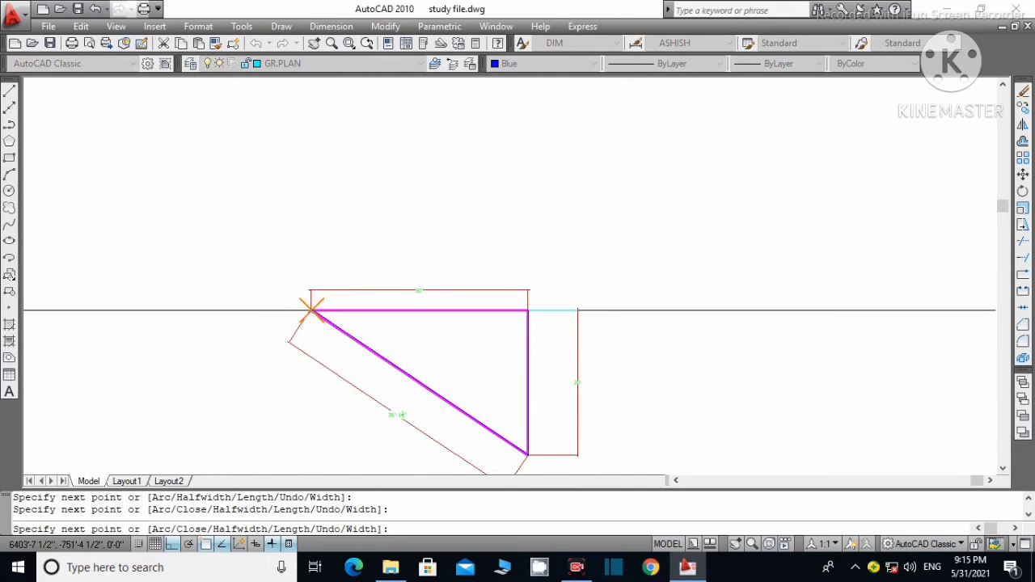
click(311, 310)
key(Escape)
click(371, 364)
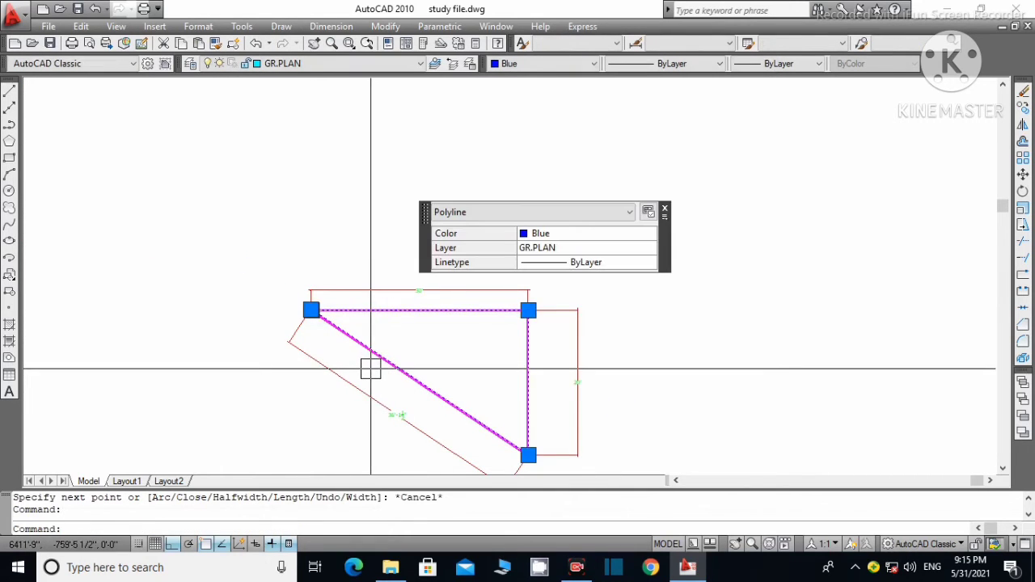
text(li)
key(Return)
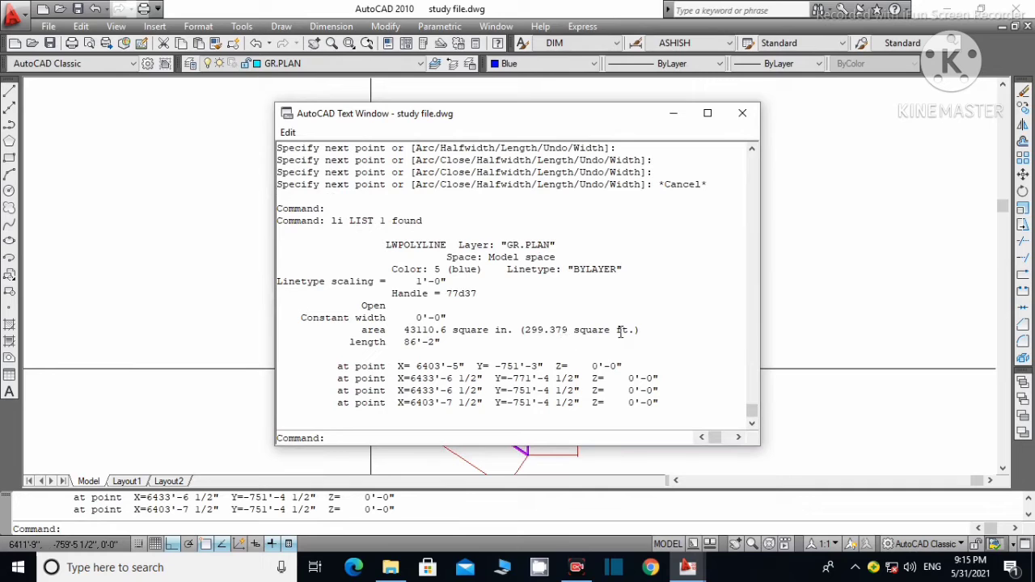
Close the listing and zoom out to show the whole house floor plan.
key(F2)
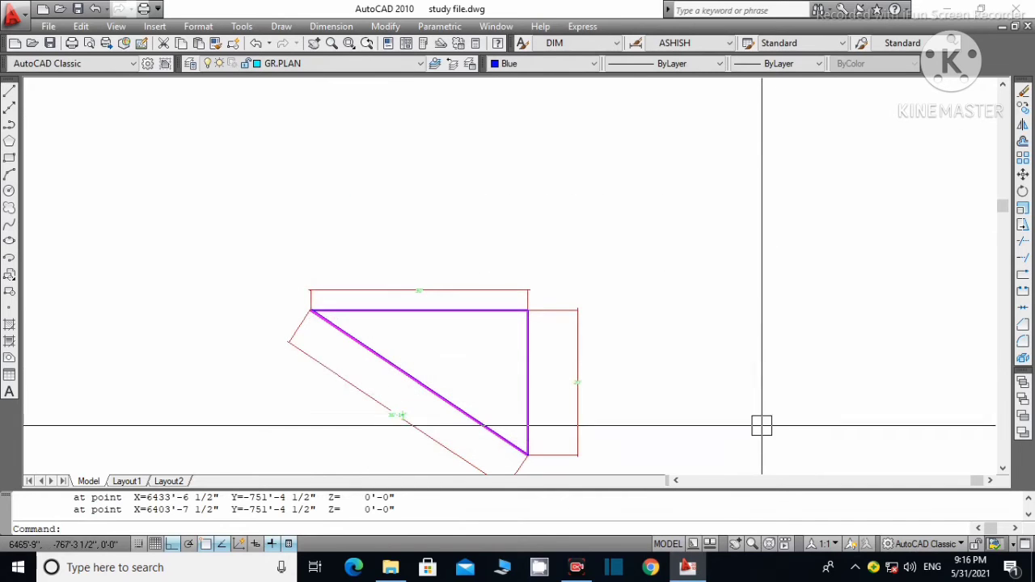
scroll(518, 275, down, 10)
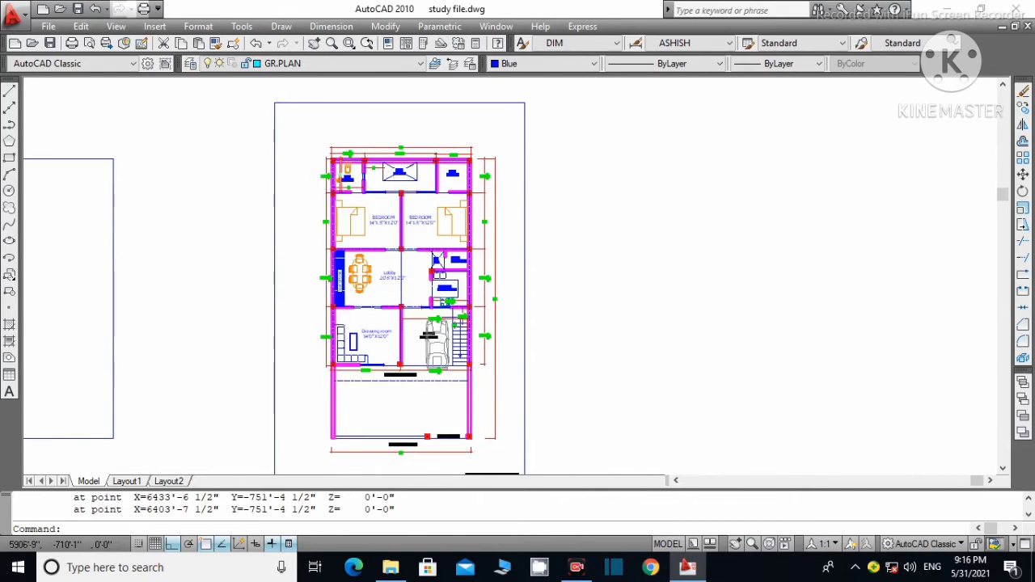
scroll(401, 186, up, 3)
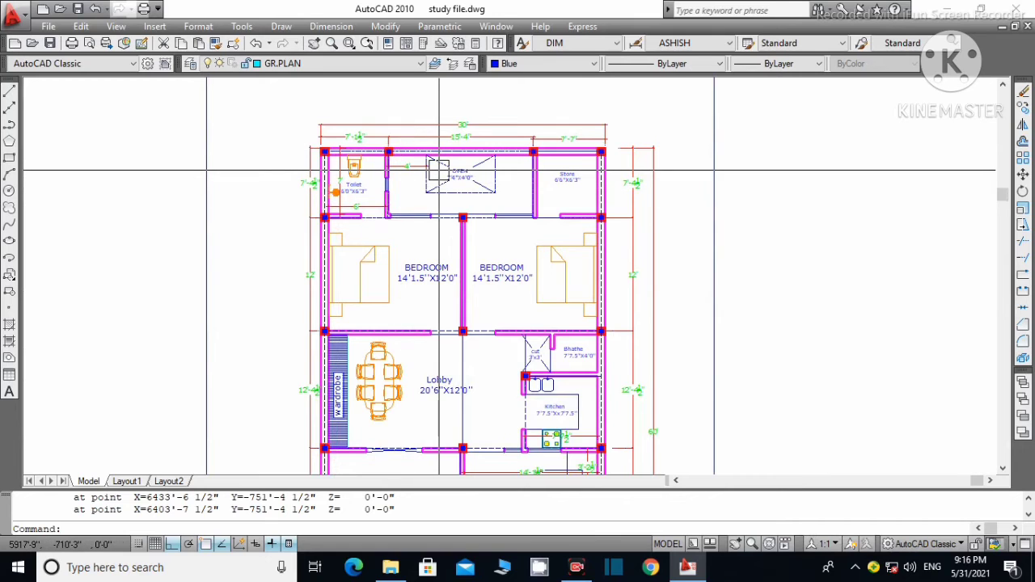
scroll(439, 171, down, 2)
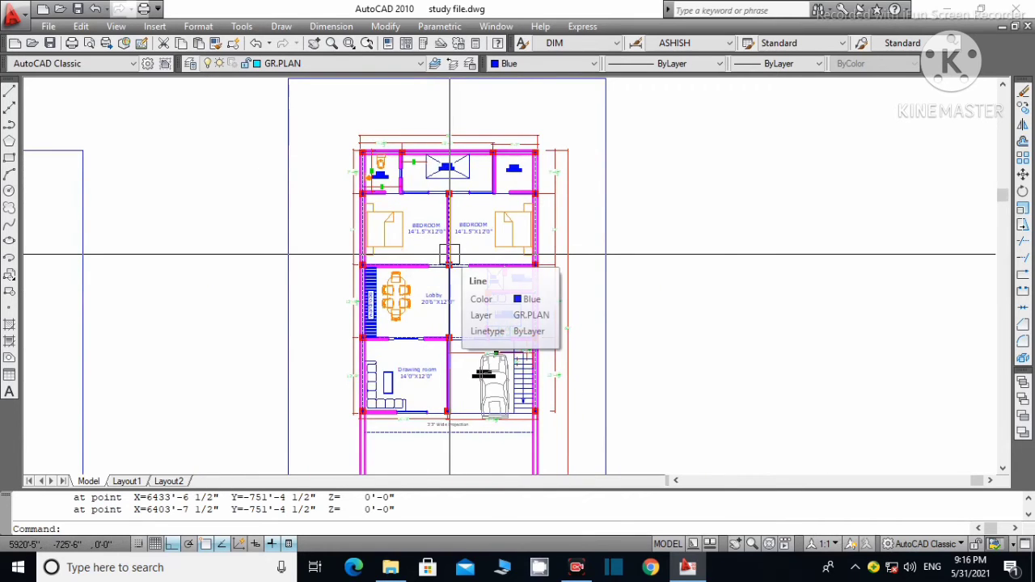
scroll(446, 247, down, 2)
scroll(467, 339, up, 2)
scroll(428, 306, up, 3)
scroll(427, 306, up, 3)
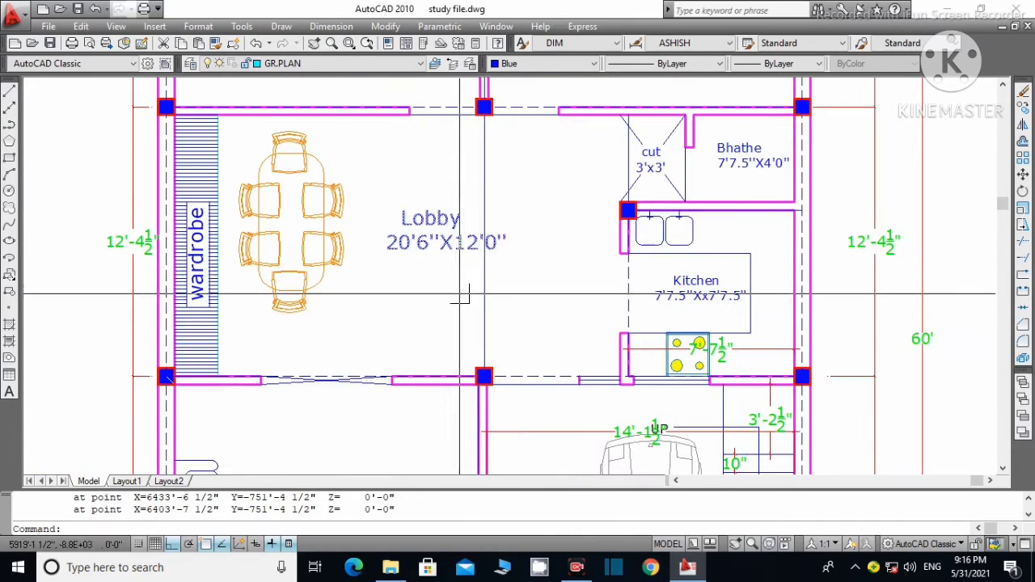
scroll(453, 309, down, 5)
scroll(437, 311, up, 3)
scroll(429, 311, down, 1)
scroll(430, 310, up, 2)
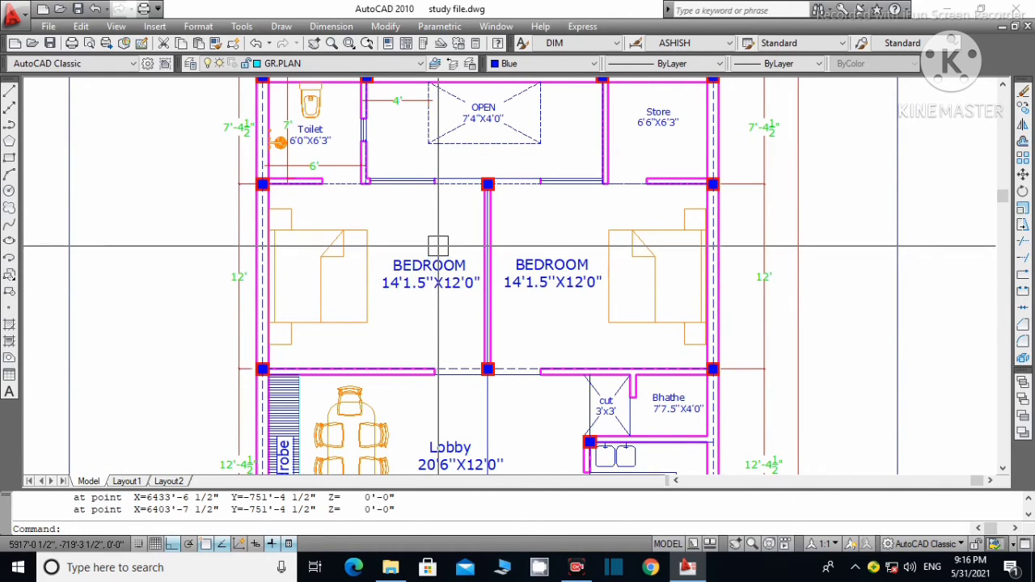
Zoom in on the toilet, store, lobby and the two 14'1.5"X12'0" bedrooms.
scroll(438, 245, down, 3)
scroll(421, 283, down, 3)
scroll(453, 242, up, 3)
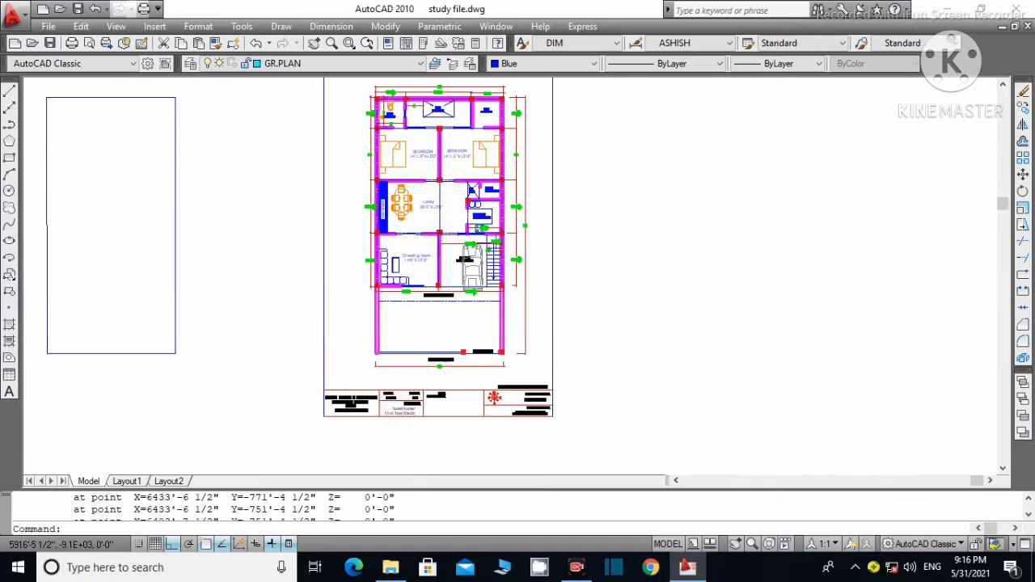
scroll(461, 224, up, 2)
scroll(428, 347, down, 3)
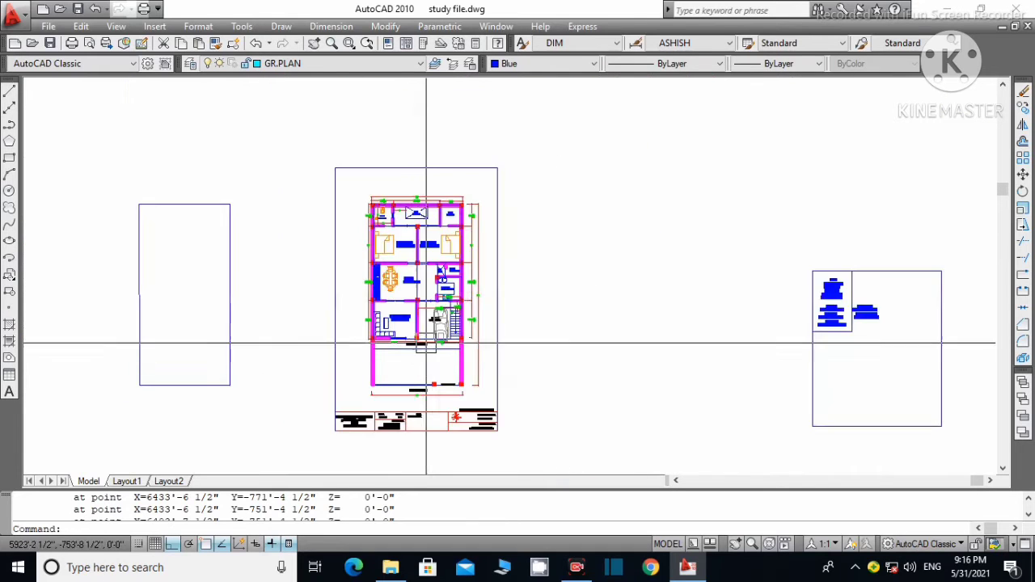
scroll(420, 243, up, 3)
scroll(430, 197, up, 2)
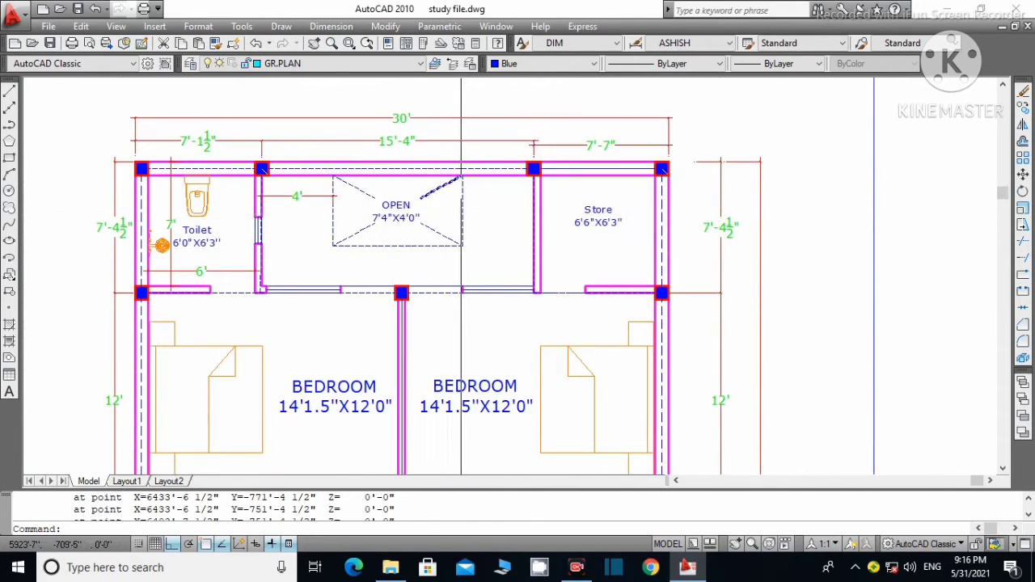
scroll(453, 292, down, 5)
scroll(453, 299, up, 5)
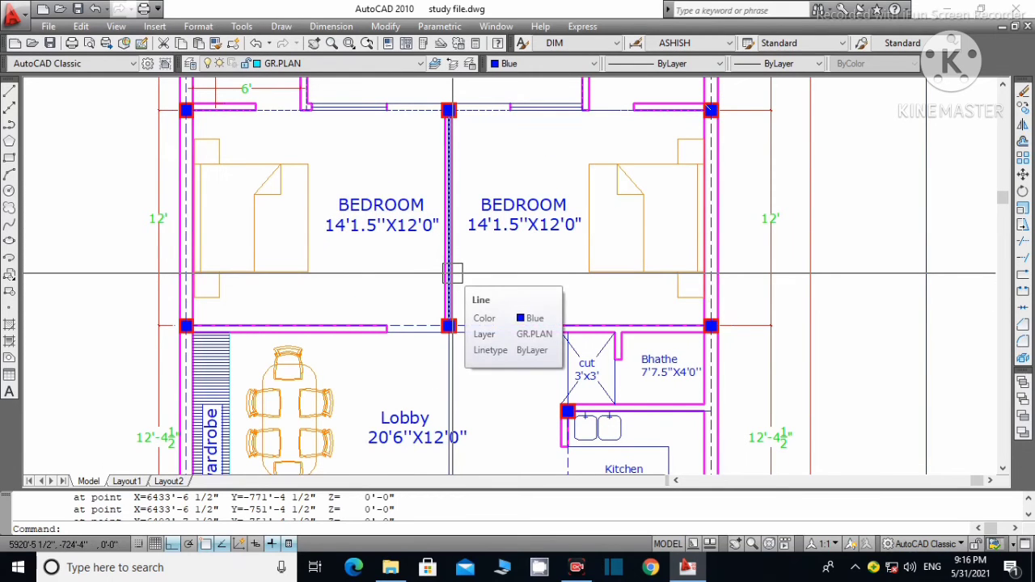
scroll(451, 263, down, 5)
scroll(436, 212, up, 5)
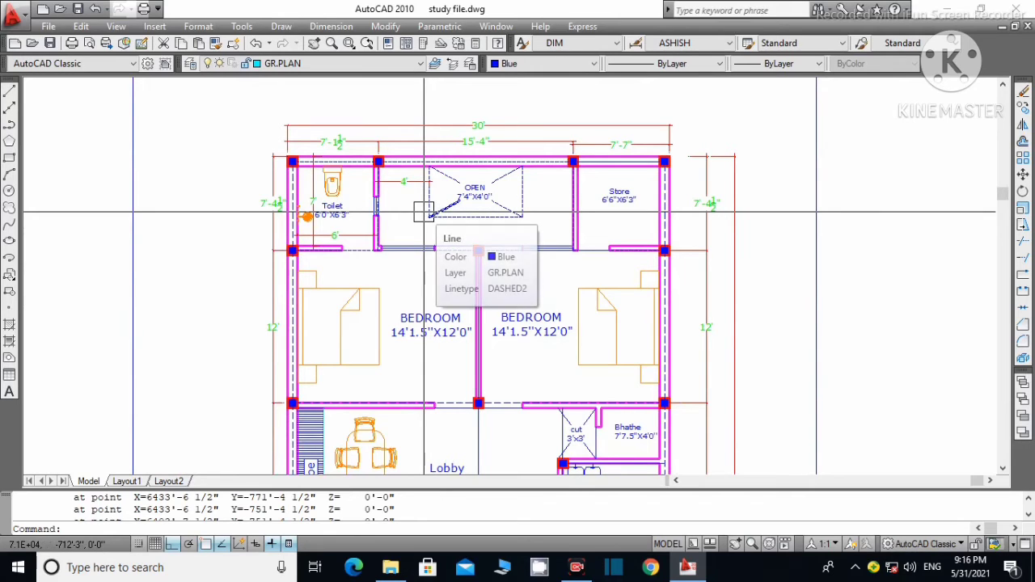
text(r)
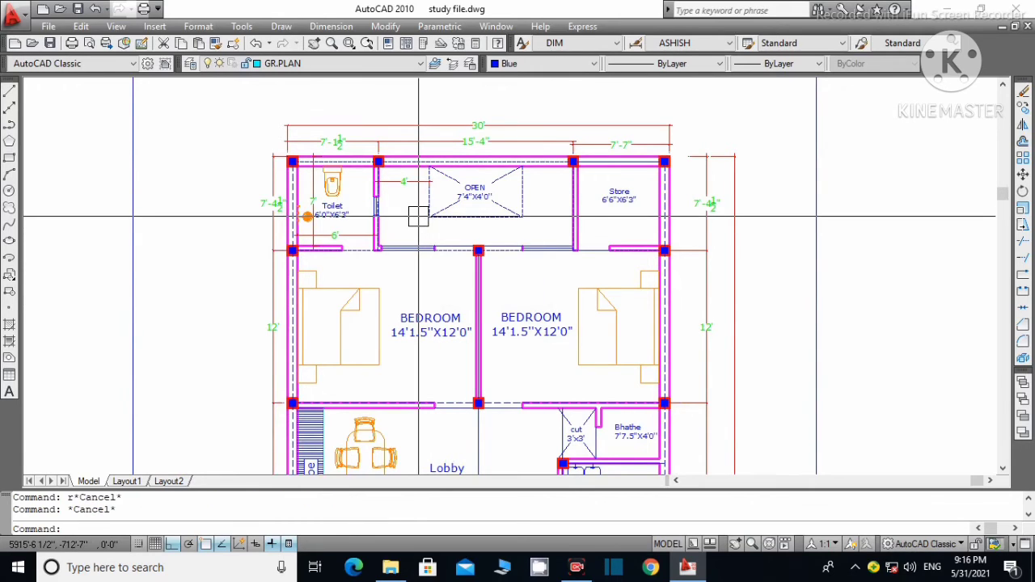
Start the boundary polyline at the toilet's outer corner and run it to the Store corner.
key(Return)
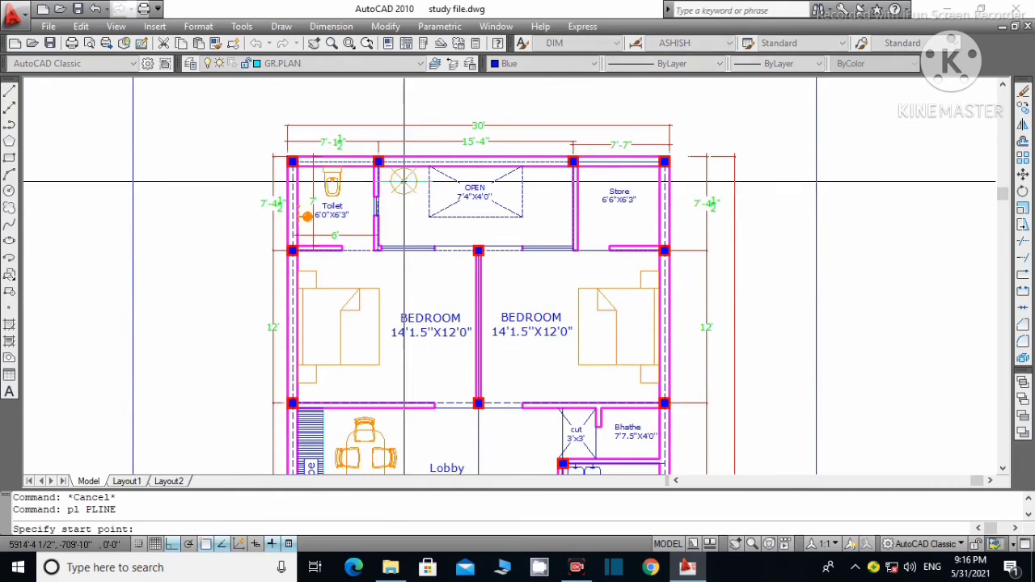
scroll(316, 162, up, 3)
scroll(190, 141, up, 2)
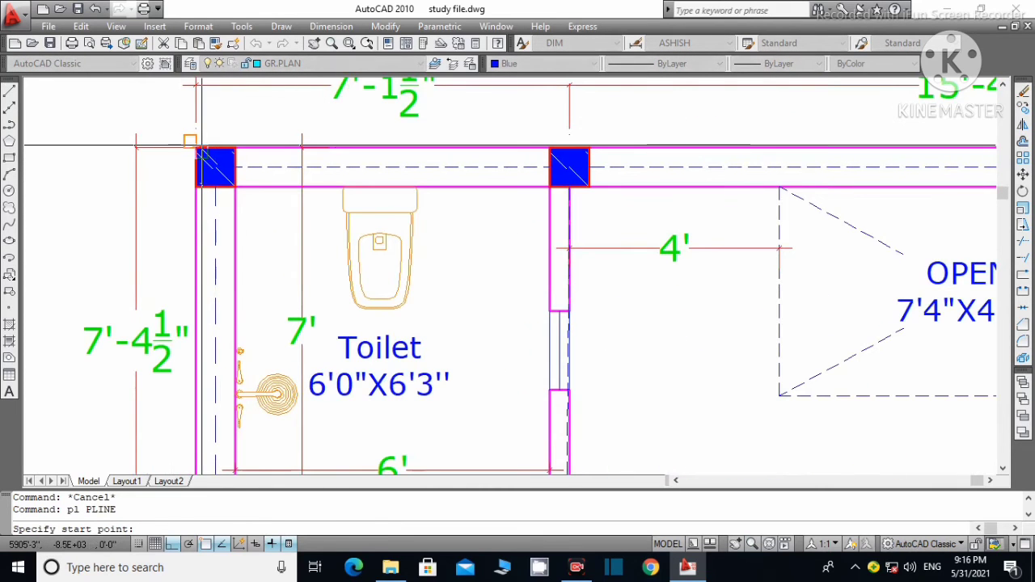
click(190, 142)
scroll(191, 143, down, 5)
scroll(437, 166, up, 3)
scroll(437, 166, up, 2)
scroll(437, 166, up, 2)
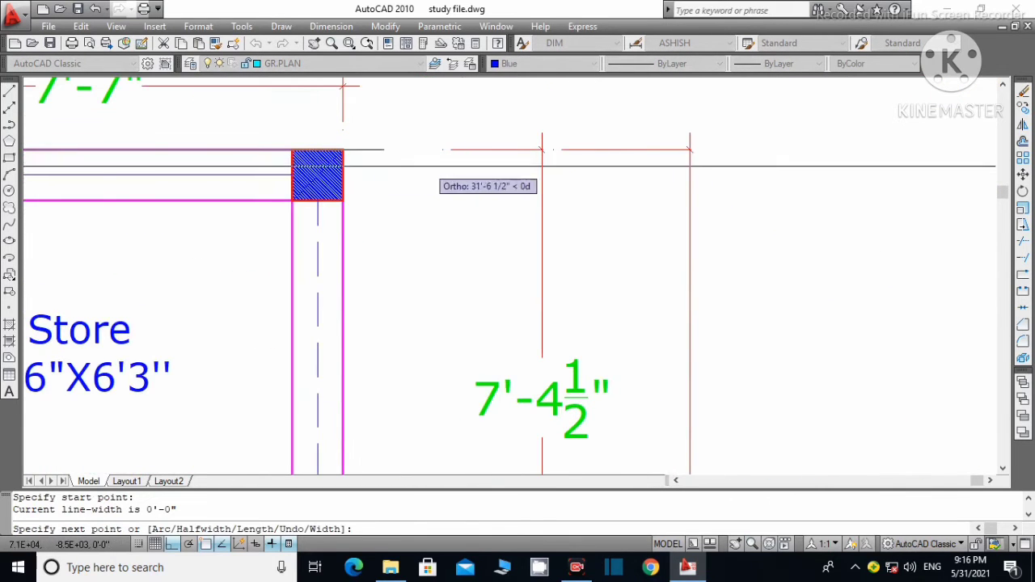
click(342, 150)
scroll(500, 162, down, 5)
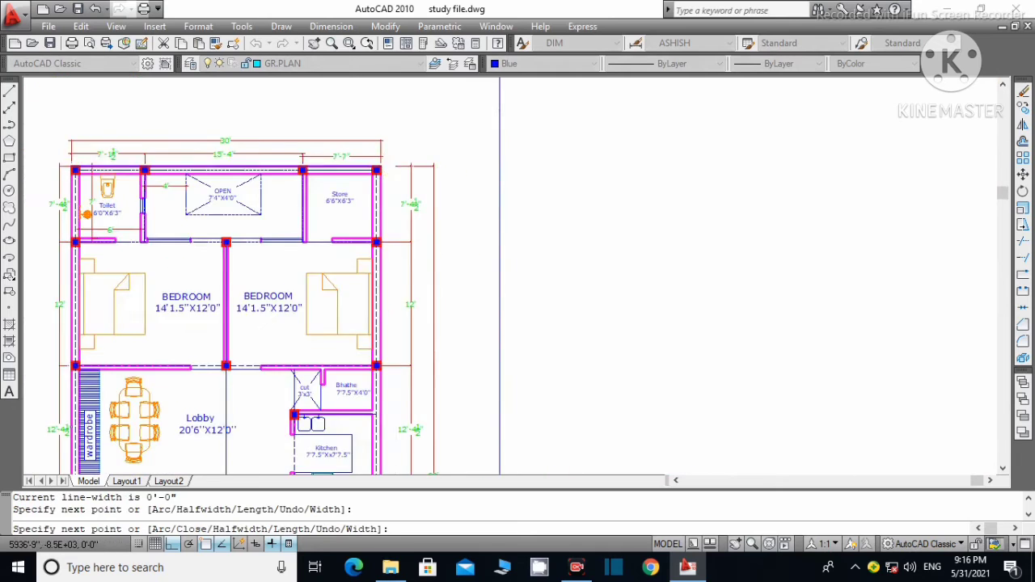
scroll(453, 243, down, 3)
scroll(404, 307, up, 4)
scroll(453, 300, up, 4)
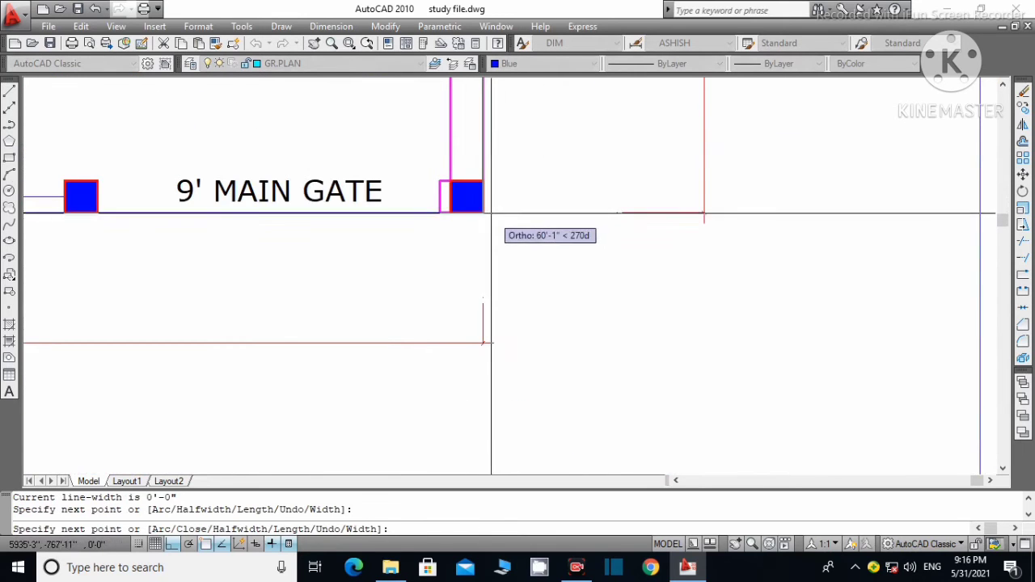
Extend the boundary to the main gate column corner, end it, and select the new polyline.
click(483, 213)
scroll(404, 227, down, 3)
scroll(342, 243, up, 3)
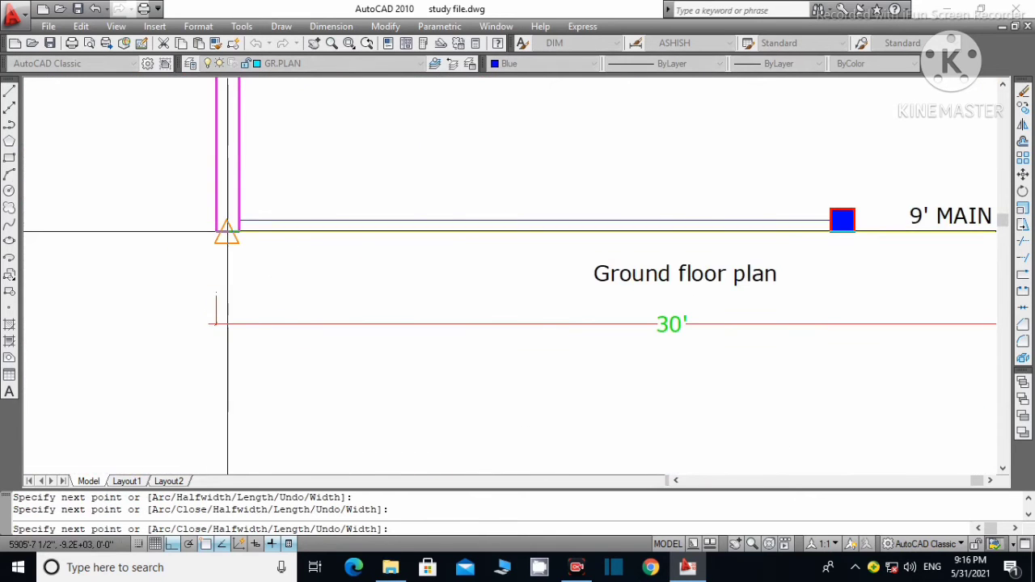
scroll(216, 232, down, 1)
scroll(243, 275, down, 3)
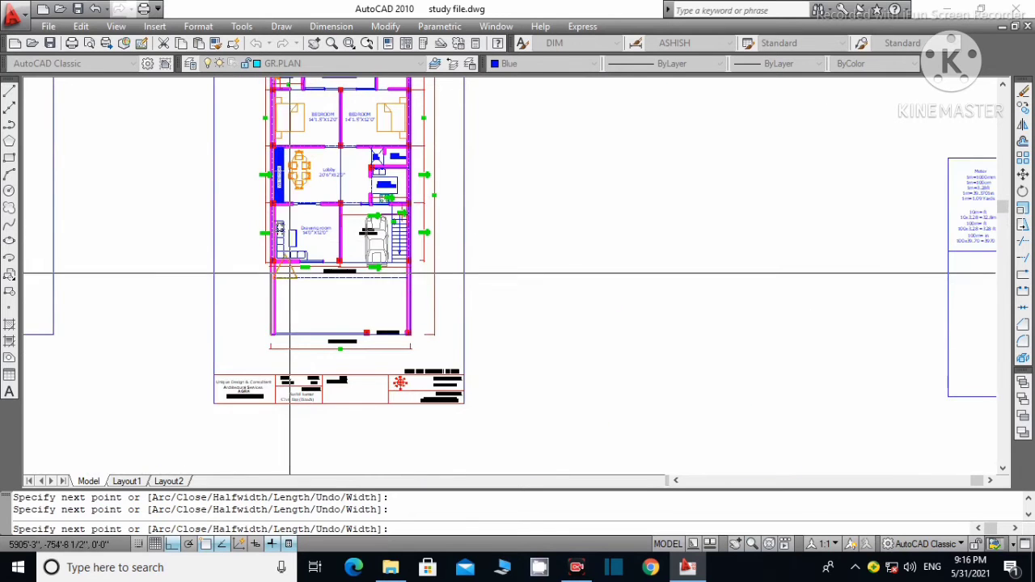
scroll(283, 251, down, 1)
scroll(279, 235, up, 6)
scroll(293, 215, up, 3)
scroll(319, 183, up, 5)
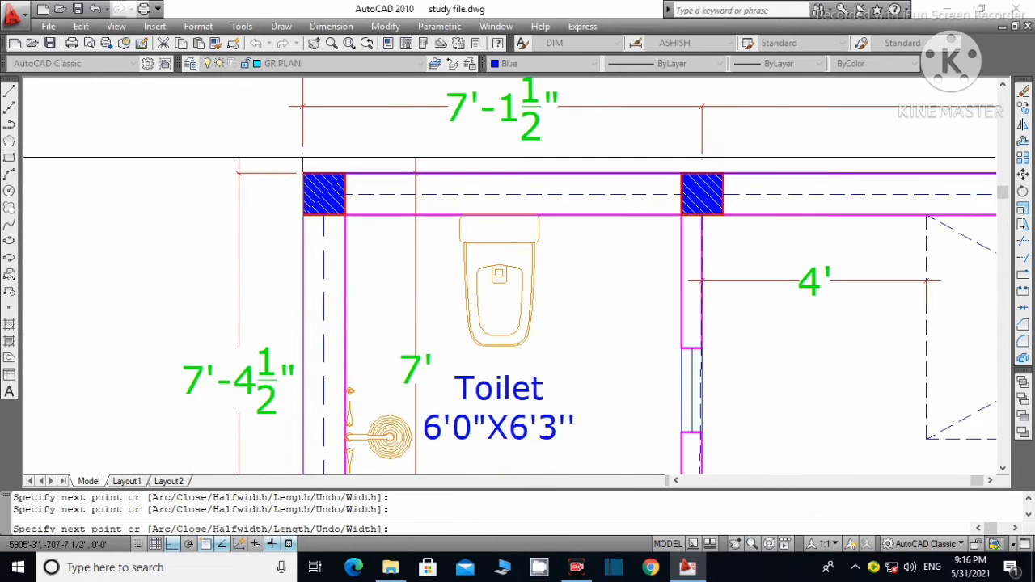
key(Escape)
scroll(303, 173, down, 4)
scroll(356, 172, down, 2)
click(367, 172)
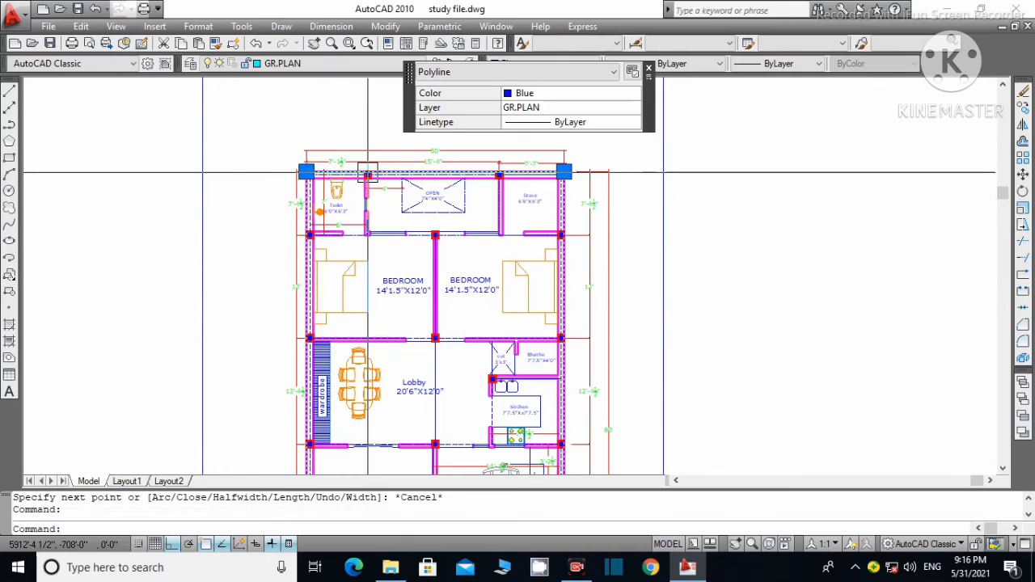
Begin moving the boundary polyline, then cancel the move and clear the selection.
text(m)
key(Return)
click(367, 173)
scroll(445, 197, down, 6)
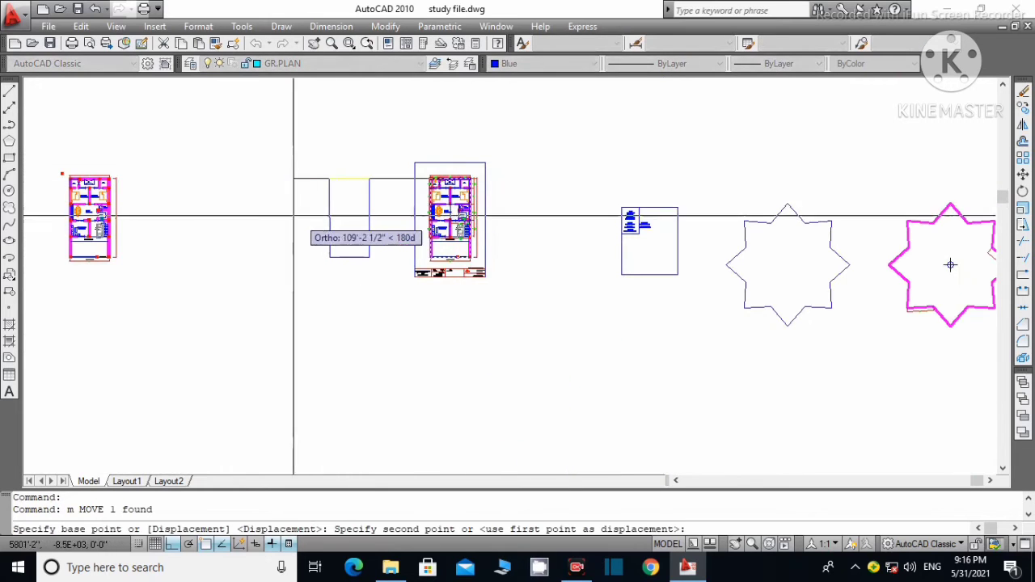
key(Escape)
scroll(291, 211, up, 3)
click(328, 222)
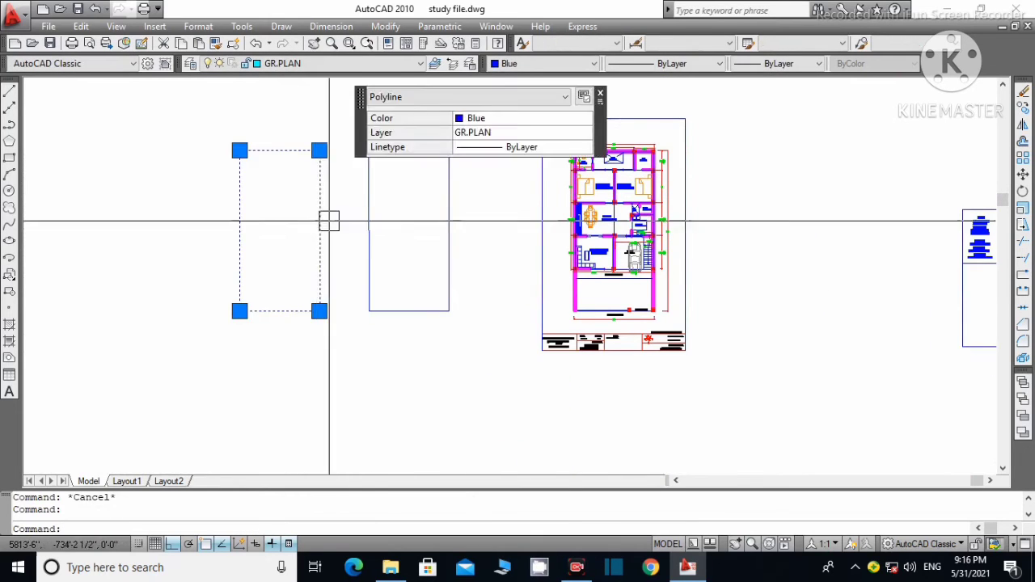
key(Escape)
Delete the middle rectangle and list the left one: 1799.747 sq ft, 180'-0" length.
click(459, 352)
click(349, 132)
key(Delete)
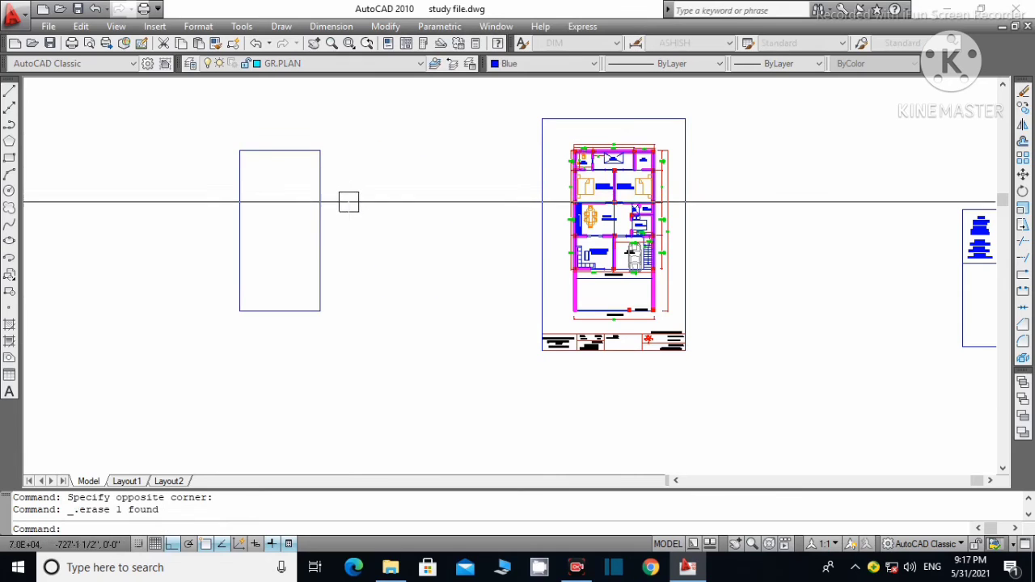
click(328, 219)
key(Return)
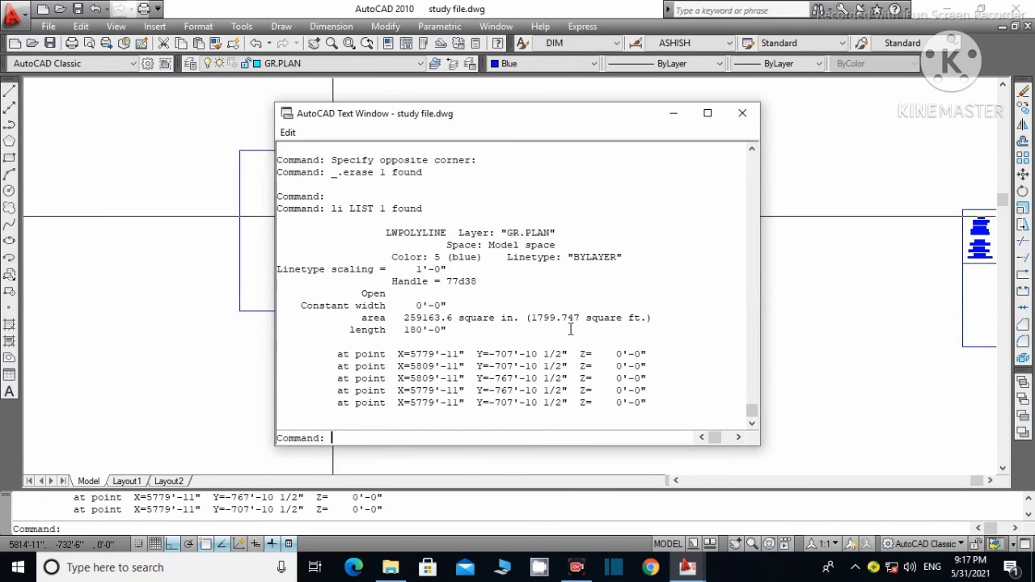
click(743, 115)
key(Escape)
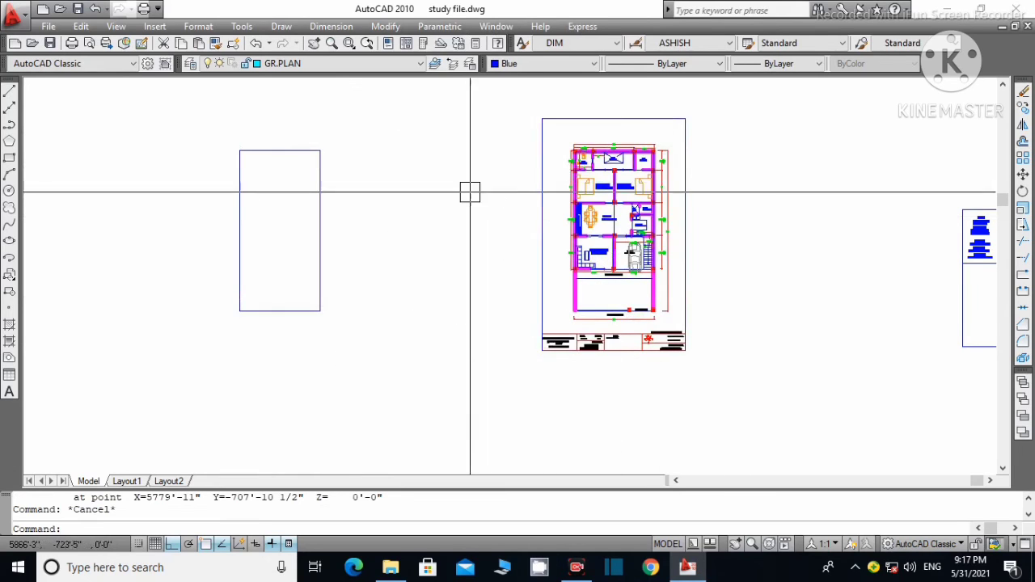
scroll(501, 190, up, 2)
scroll(543, 151, up, 2)
scroll(542, 151, up, 3)
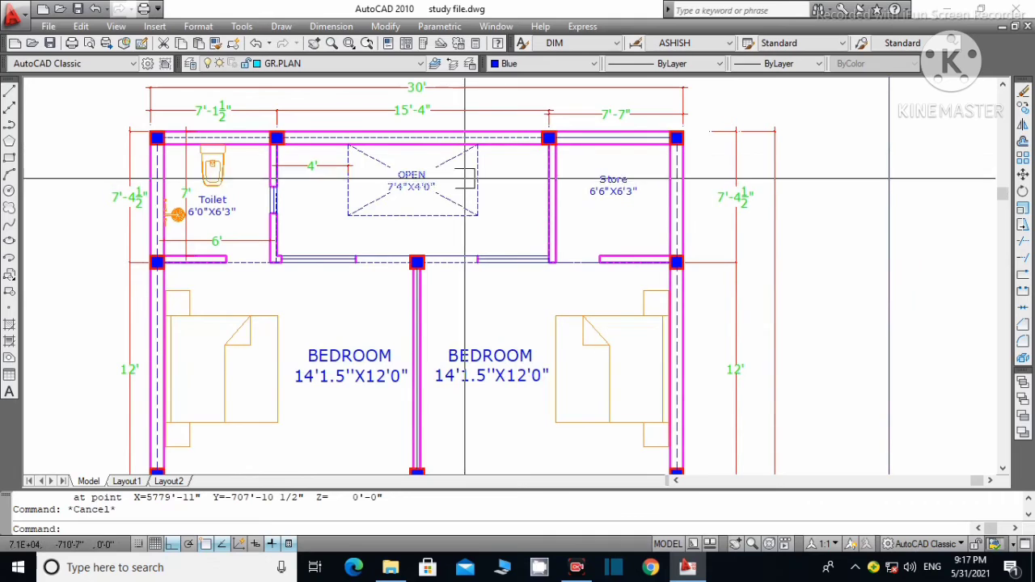
scroll(465, 182, down, 4)
scroll(388, 213, down, 4)
scroll(330, 289, up, 4)
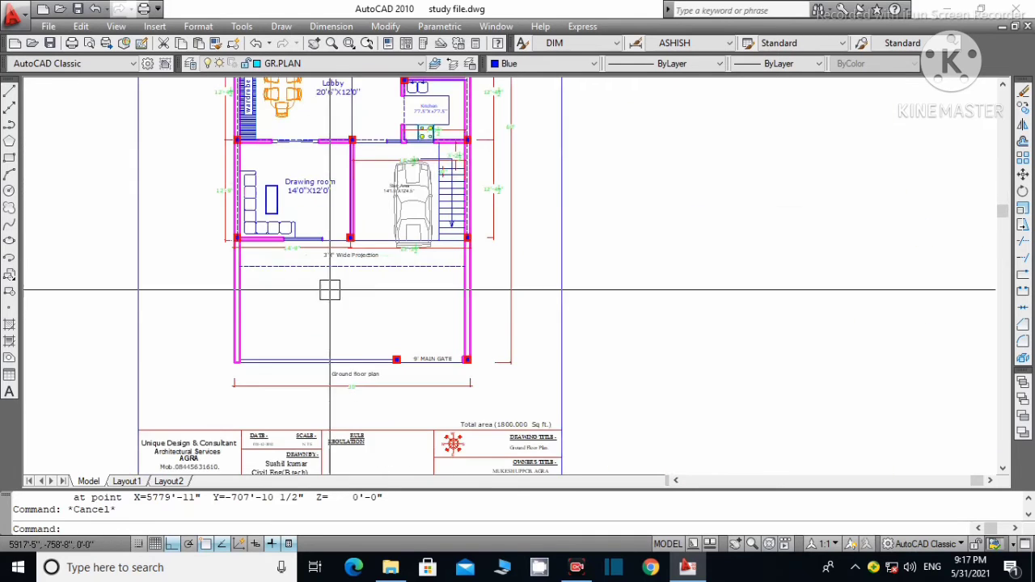
scroll(369, 344, down, 4)
scroll(372, 332, up, 2)
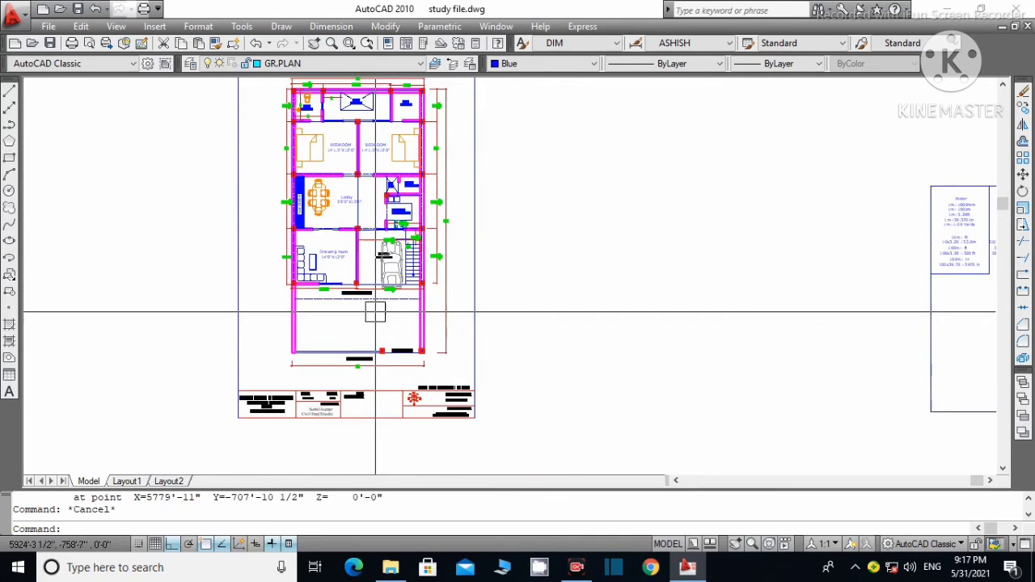
scroll(375, 312, up, 2)
scroll(364, 242, up, 2)
scroll(351, 175, down, 4)
scroll(349, 178, up, 2)
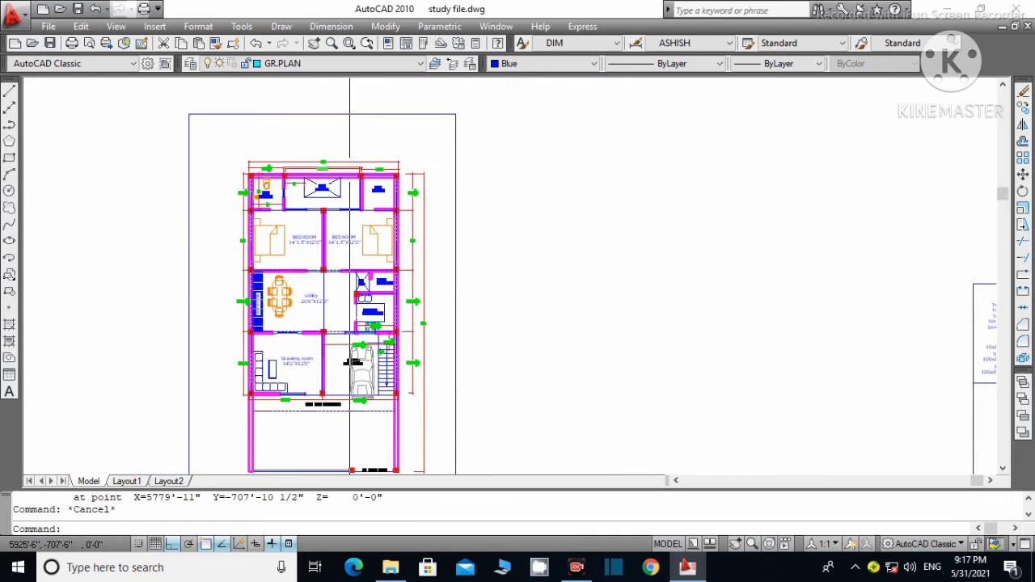
scroll(350, 174, up, 4)
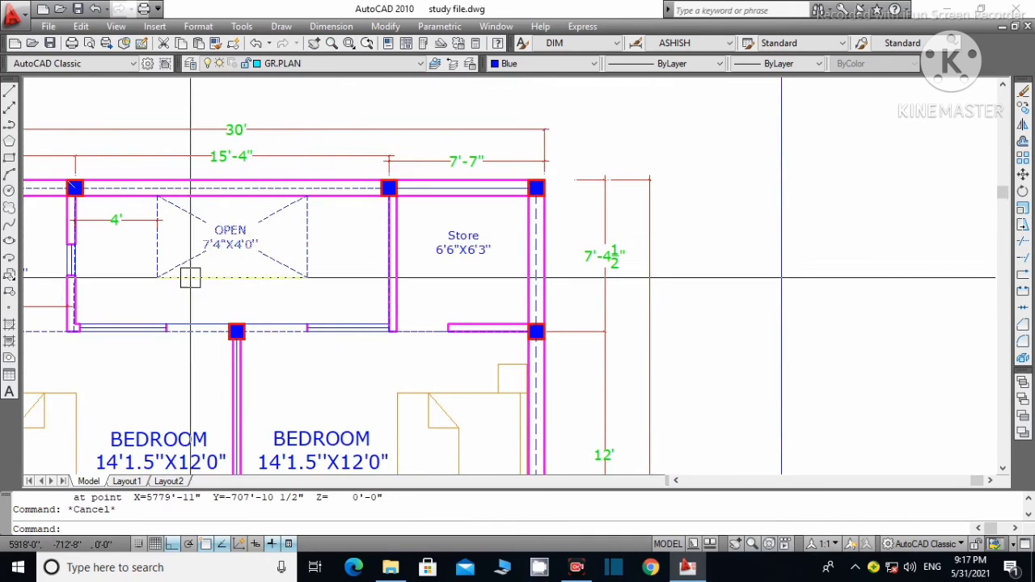
scroll(323, 220, down, 3)
scroll(324, 218, down, 2)
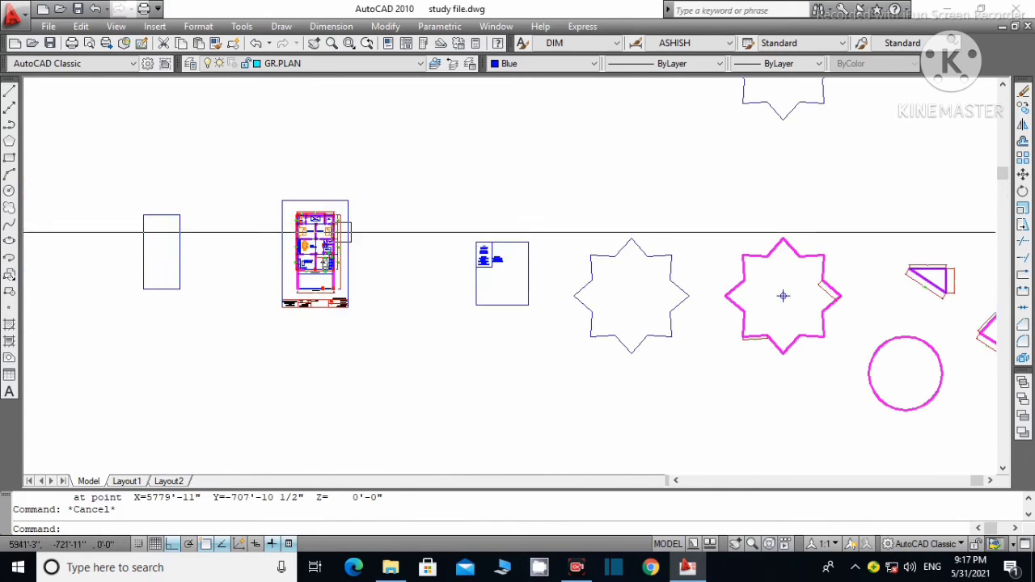
scroll(343, 231, up, 4)
scroll(309, 216, up, 2)
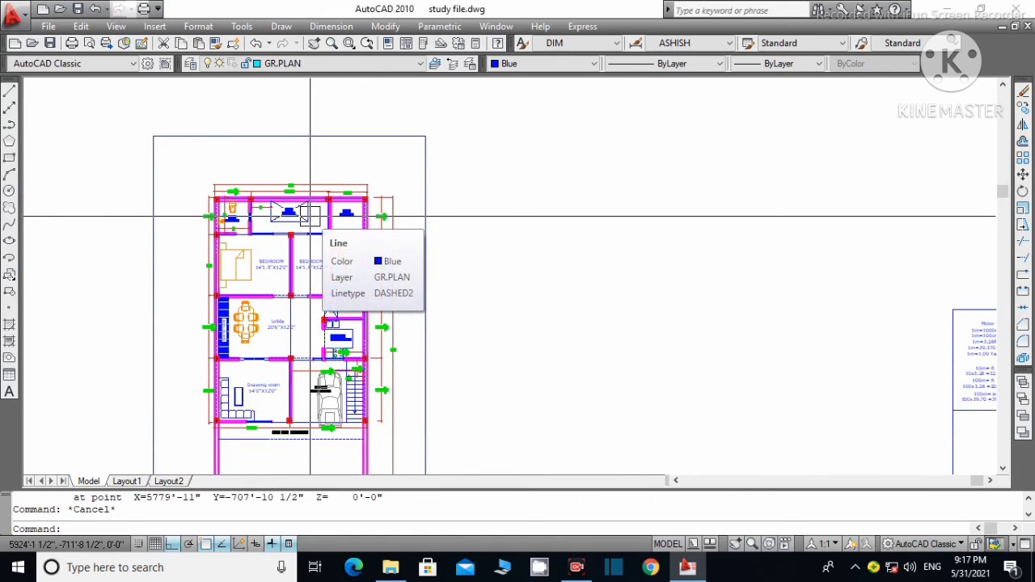
scroll(310, 217, down, 3)
scroll(303, 243, up, 3)
scroll(364, 291, up, 3)
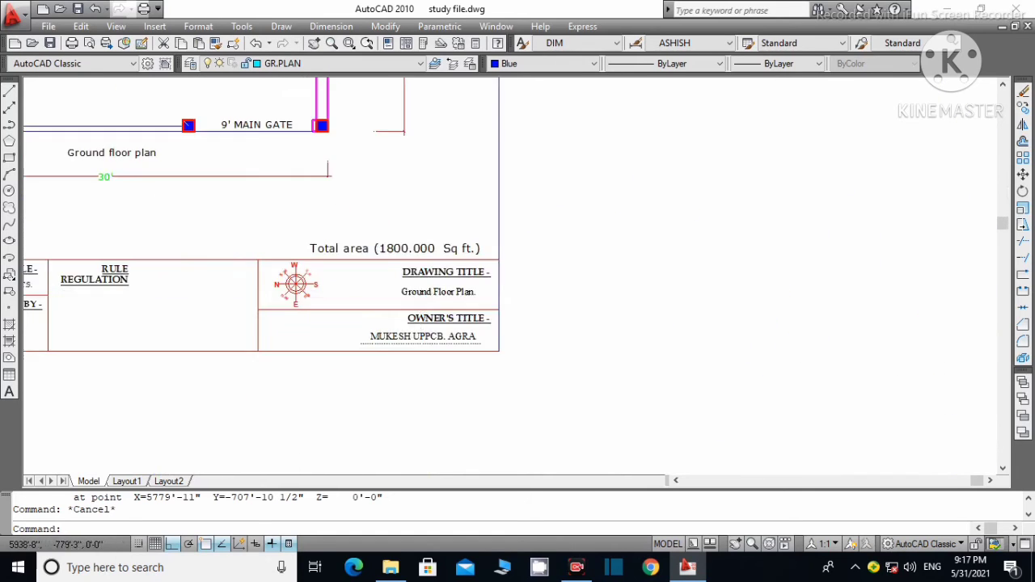
scroll(420, 261, up, 2)
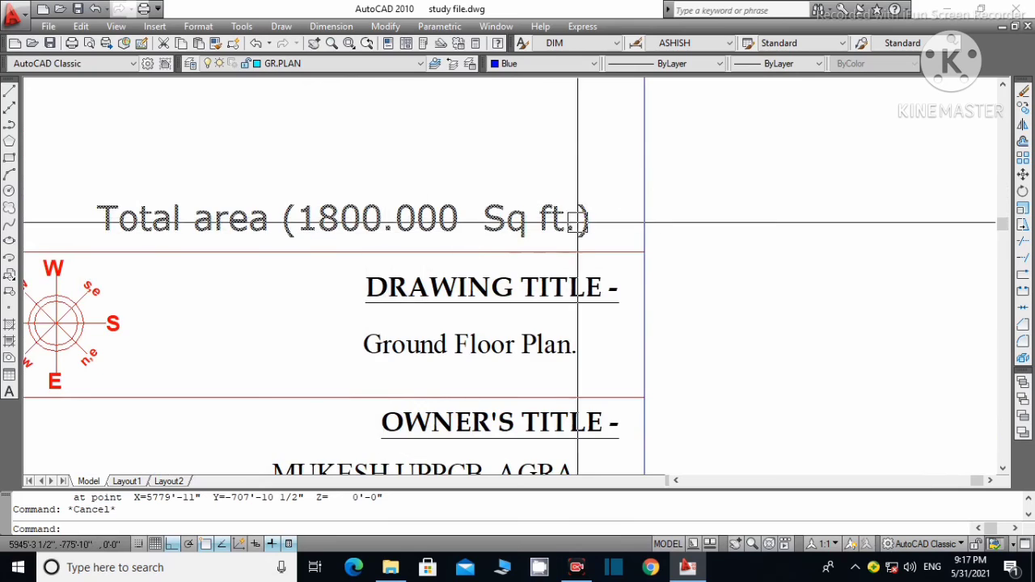
scroll(576, 224, down, 5)
scroll(250, 234, up, 4)
scroll(276, 235, up, 1)
scroll(427, 347, down, 5)
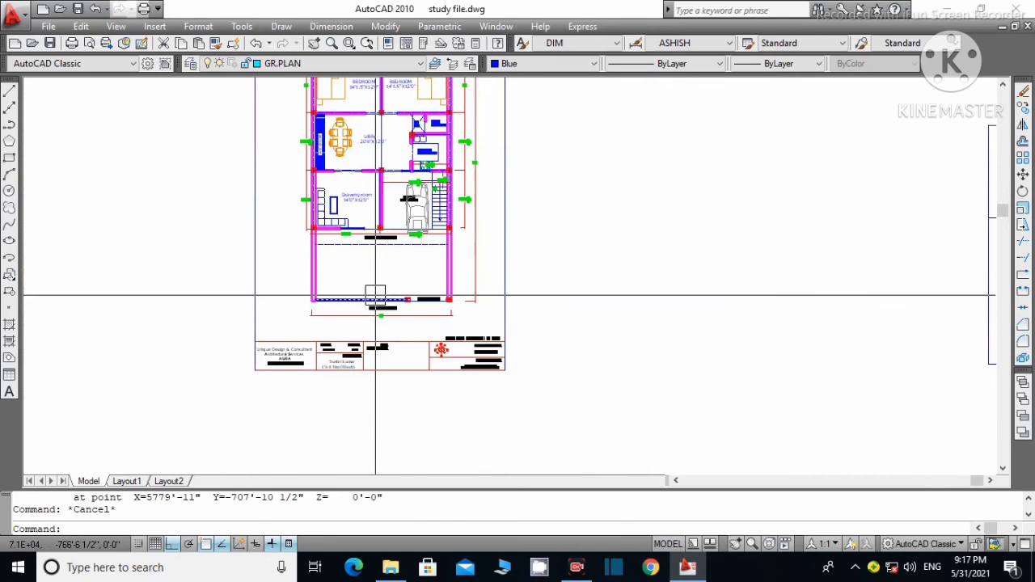
scroll(404, 240, down, 2)
scroll(397, 198, down, 2)
scroll(397, 199, up, 4)
scroll(423, 118, up, 6)
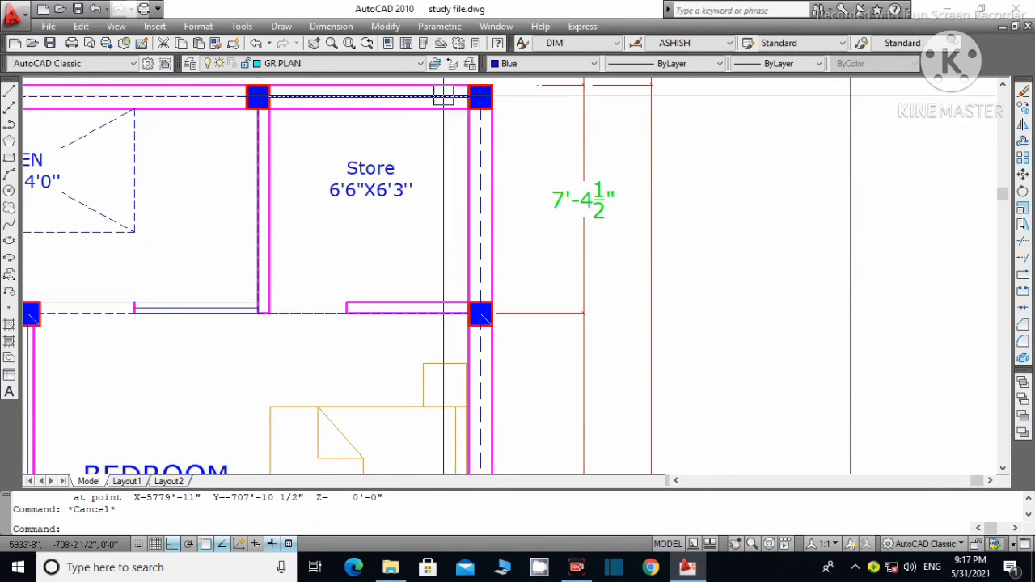
scroll(477, 110, down, 4)
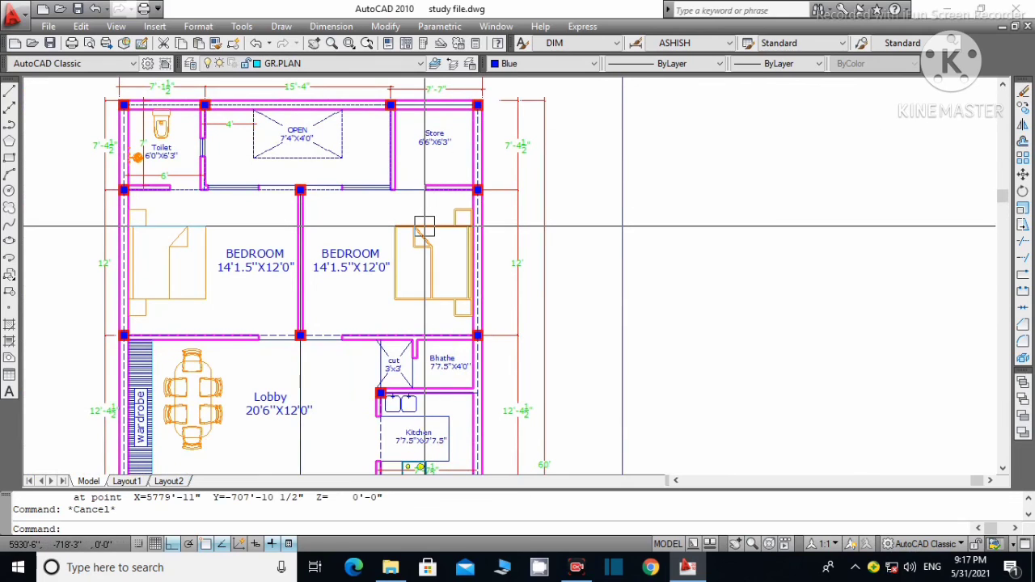
scroll(424, 227, down, 5)
scroll(446, 464, up, 3)
scroll(483, 353, up, 3)
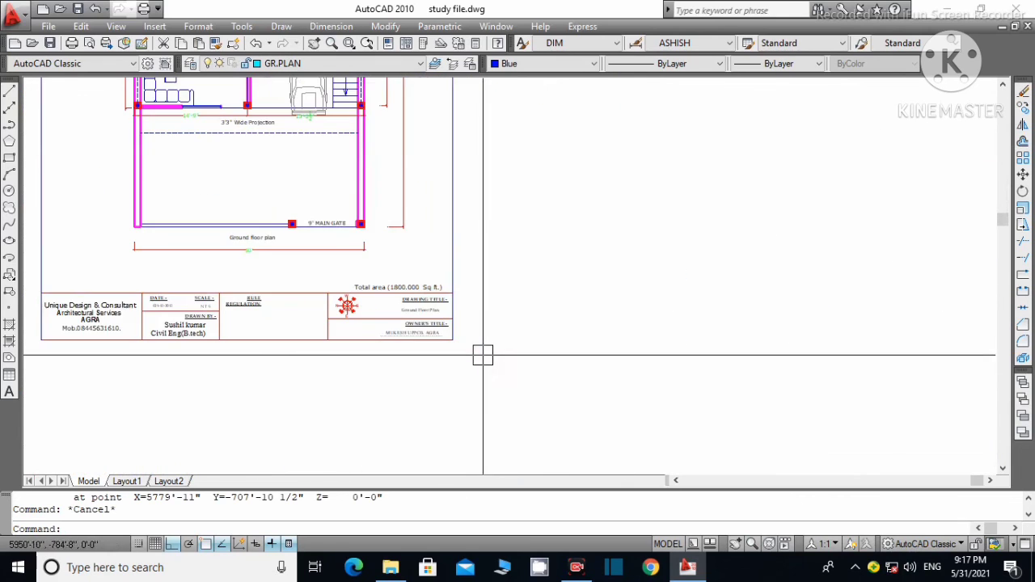
scroll(483, 353, down, 3)
scroll(283, 344, down, 2)
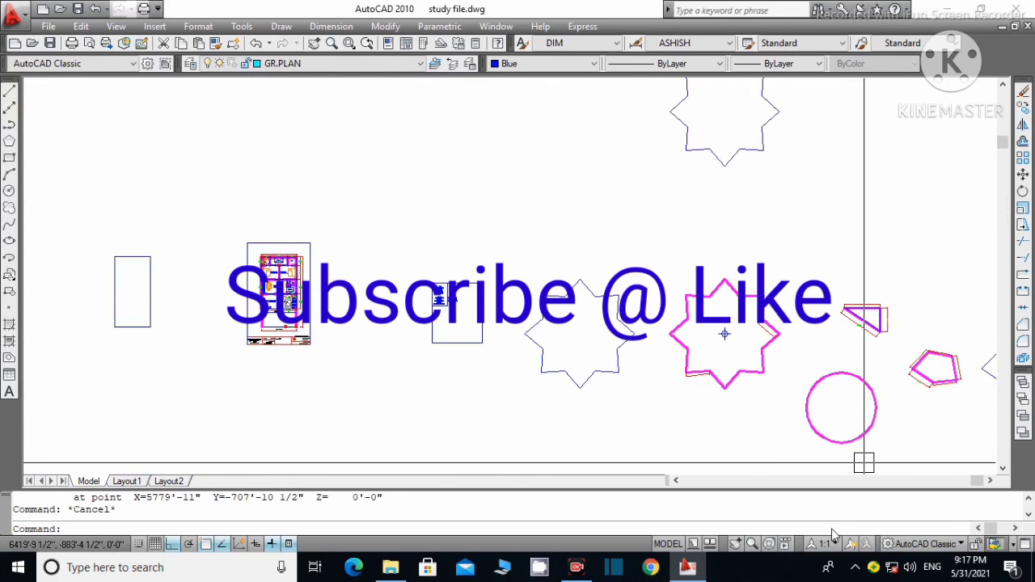
scroll(483, 375, down, 2)
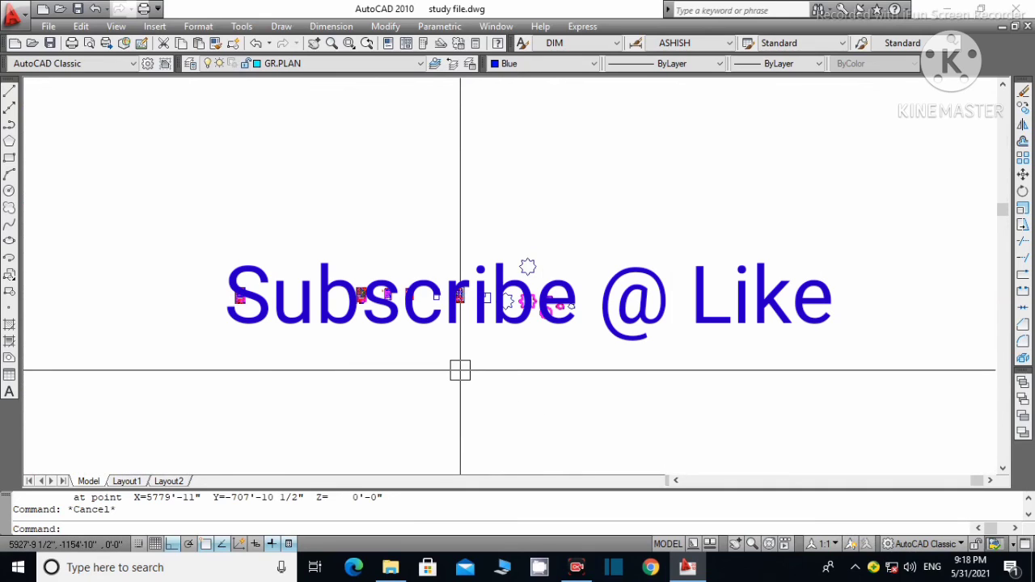